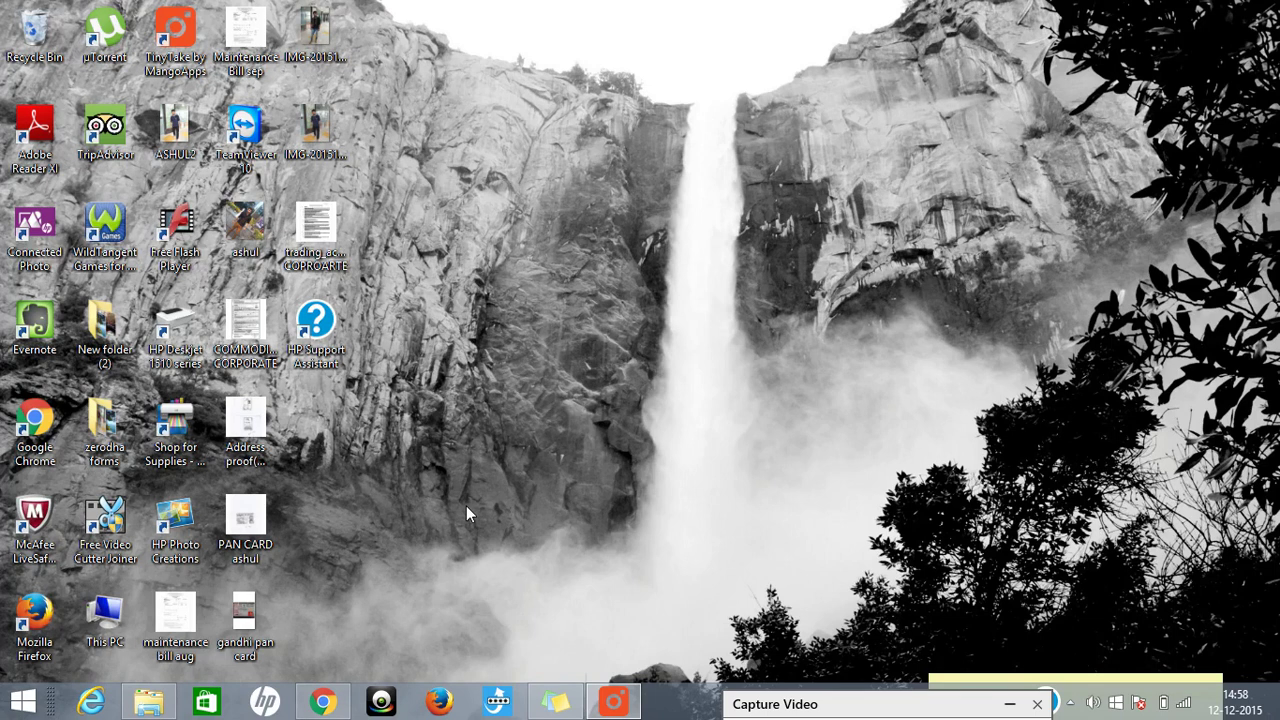
Step: Load the Zerodha website in Chrome and reveal its Trading and Backoffice login options
left_click(322, 702)
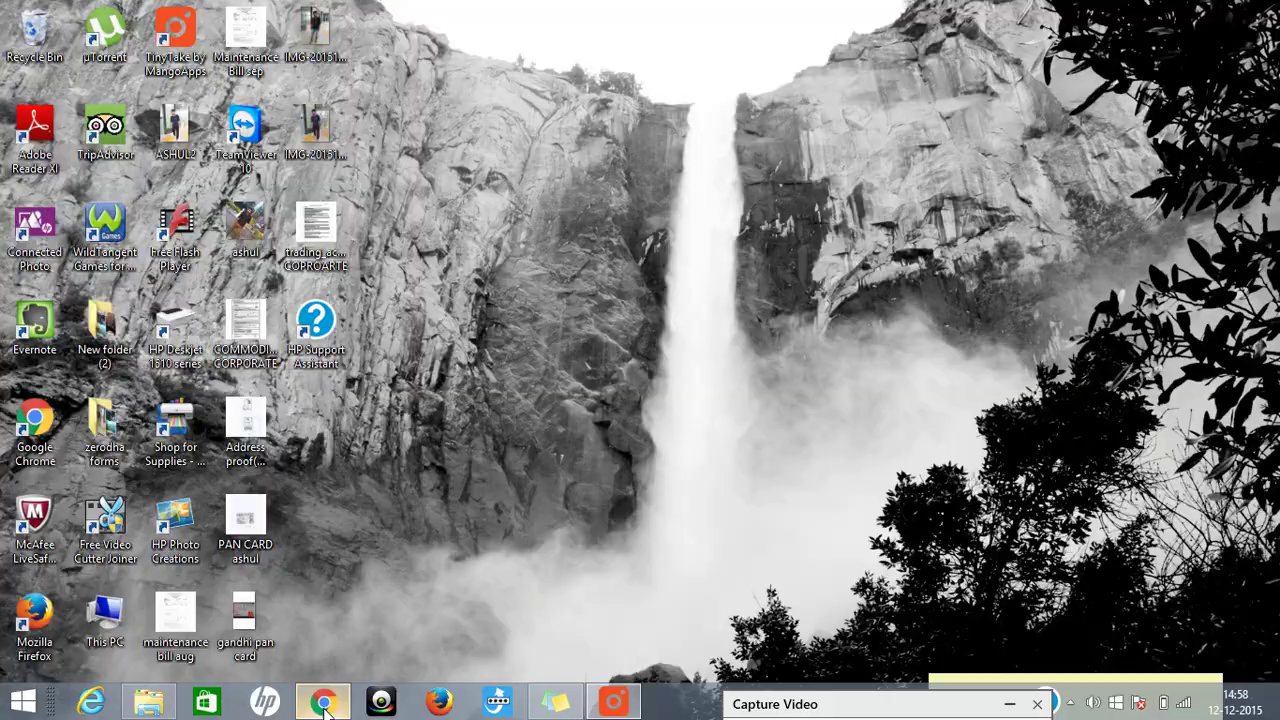
type("z")
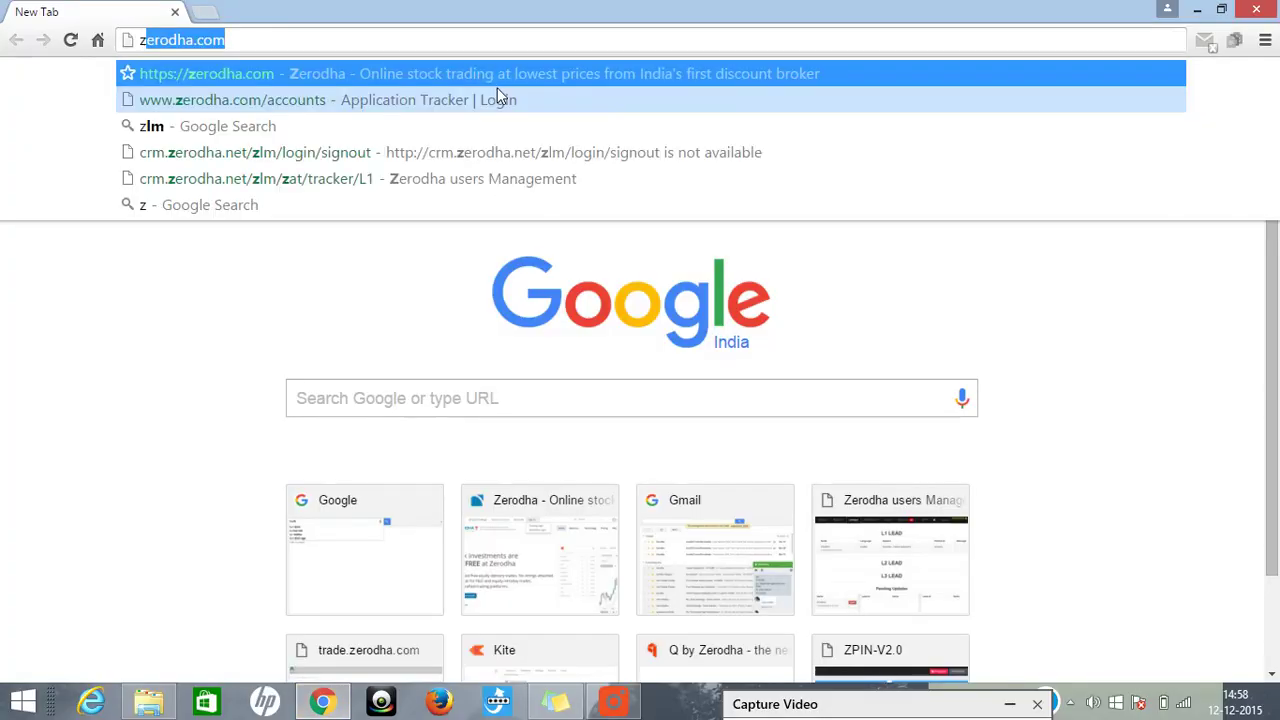
type("ero")
key("Return")
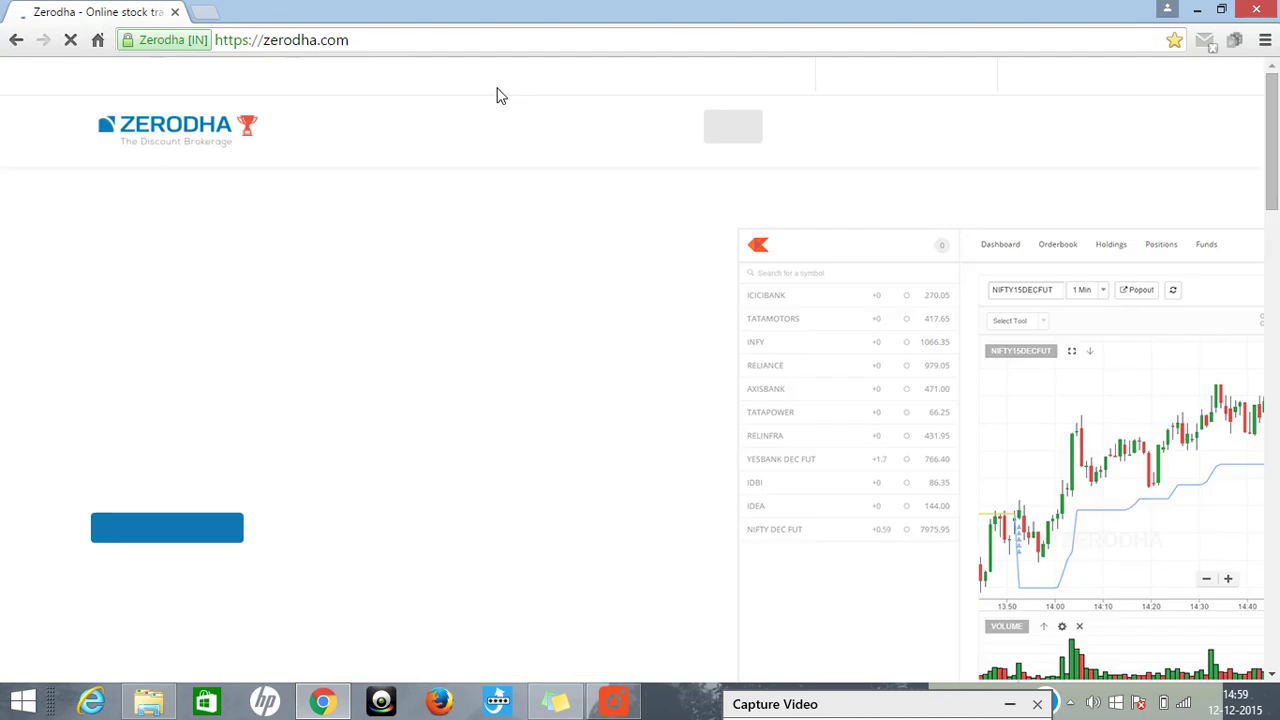
left_click(566, 77)
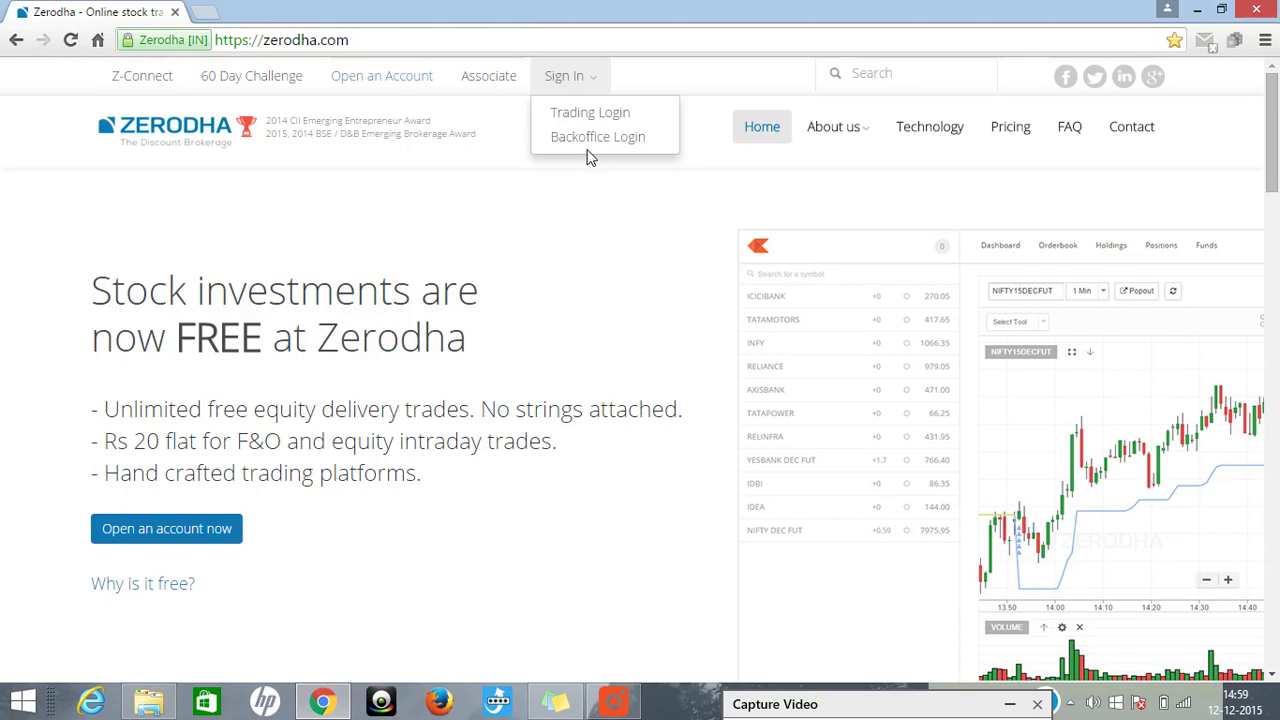
Step: Log into the Zerodha Q back office with the saved client id and the account password
left_click(582, 145)
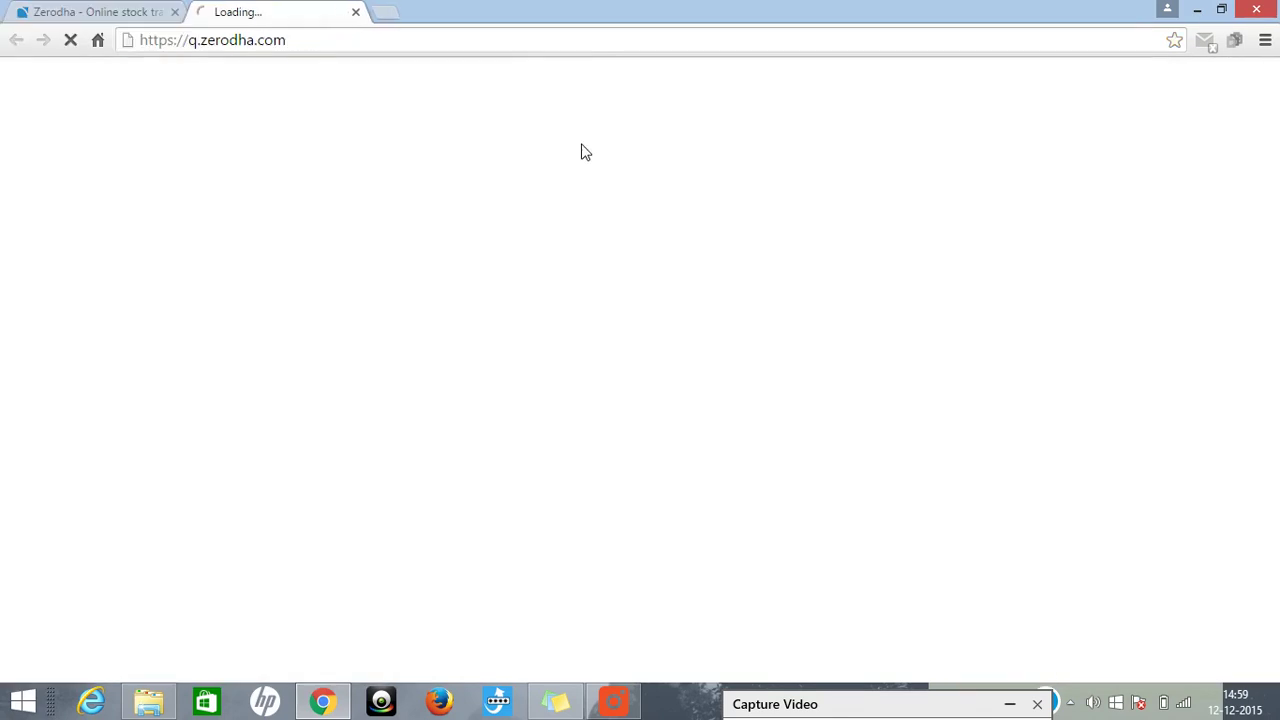
type("R")
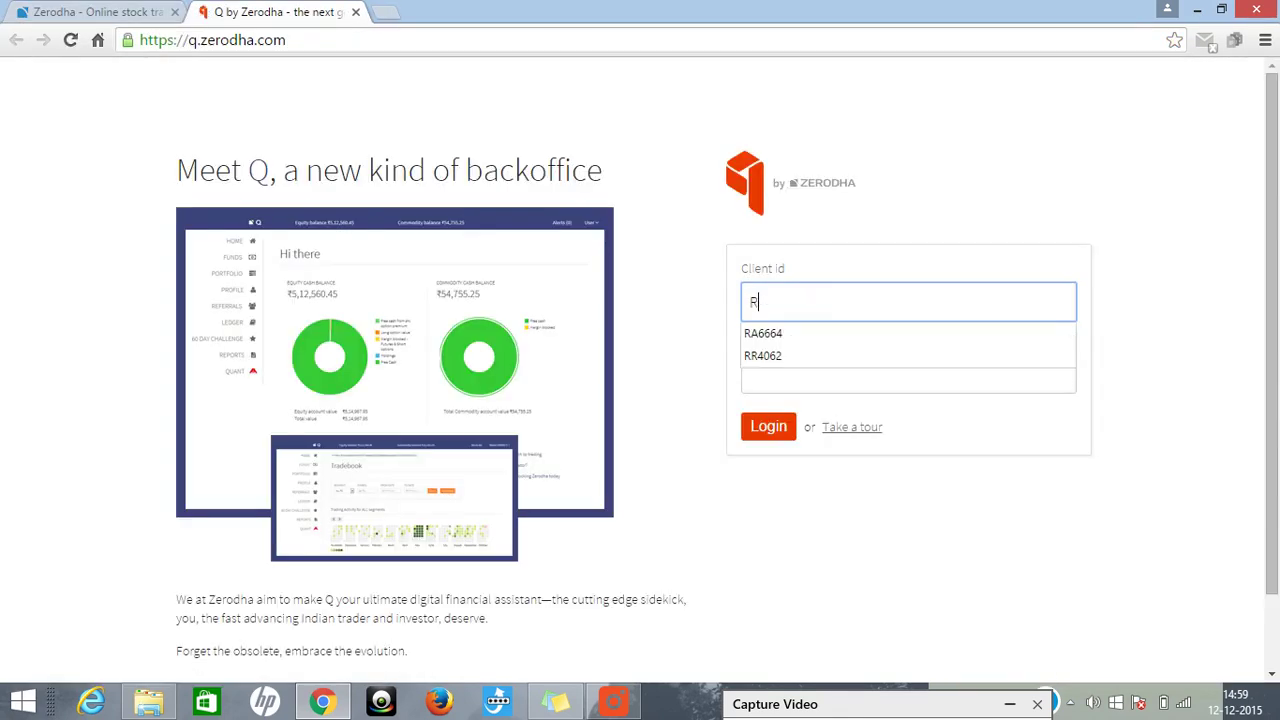
key("Down")
key("Return")
key("Tab")
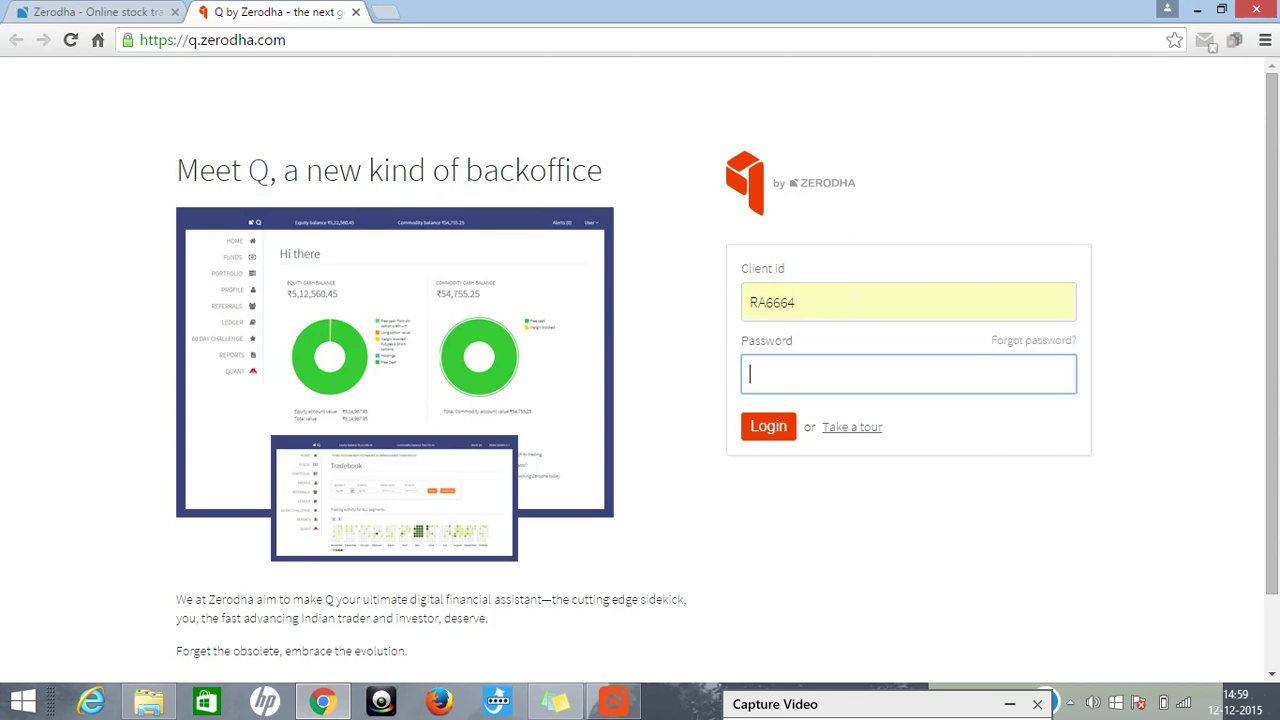
type("•••••")
type("••••••")
key("Return")
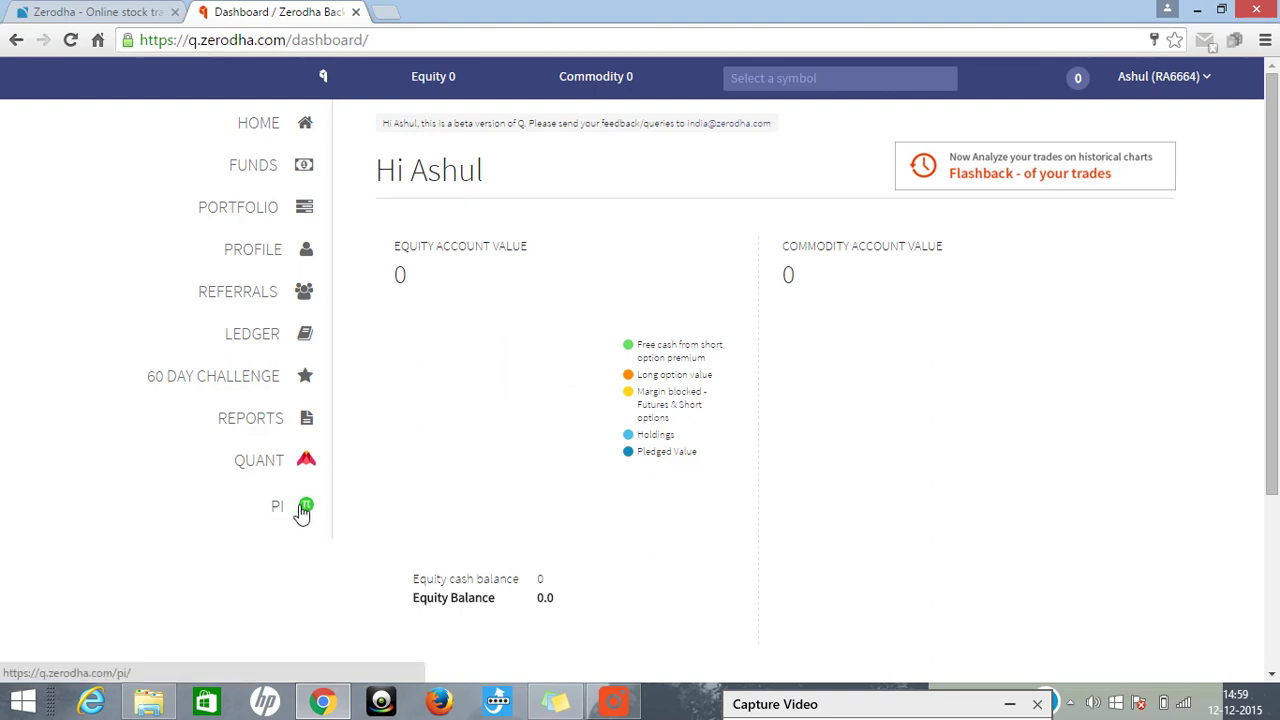
Step: Start downloading the 18.8 MB Pi installer zip from the back-office Pi page
left_click(305, 508)
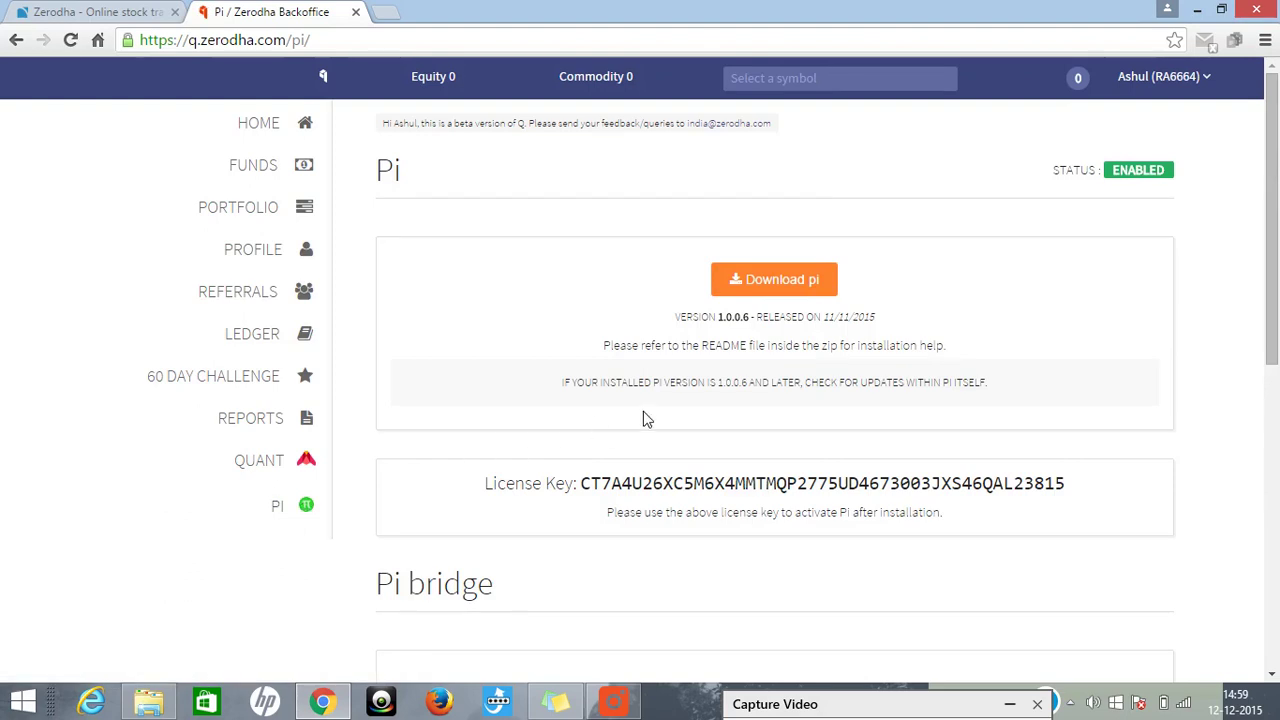
left_click(779, 284)
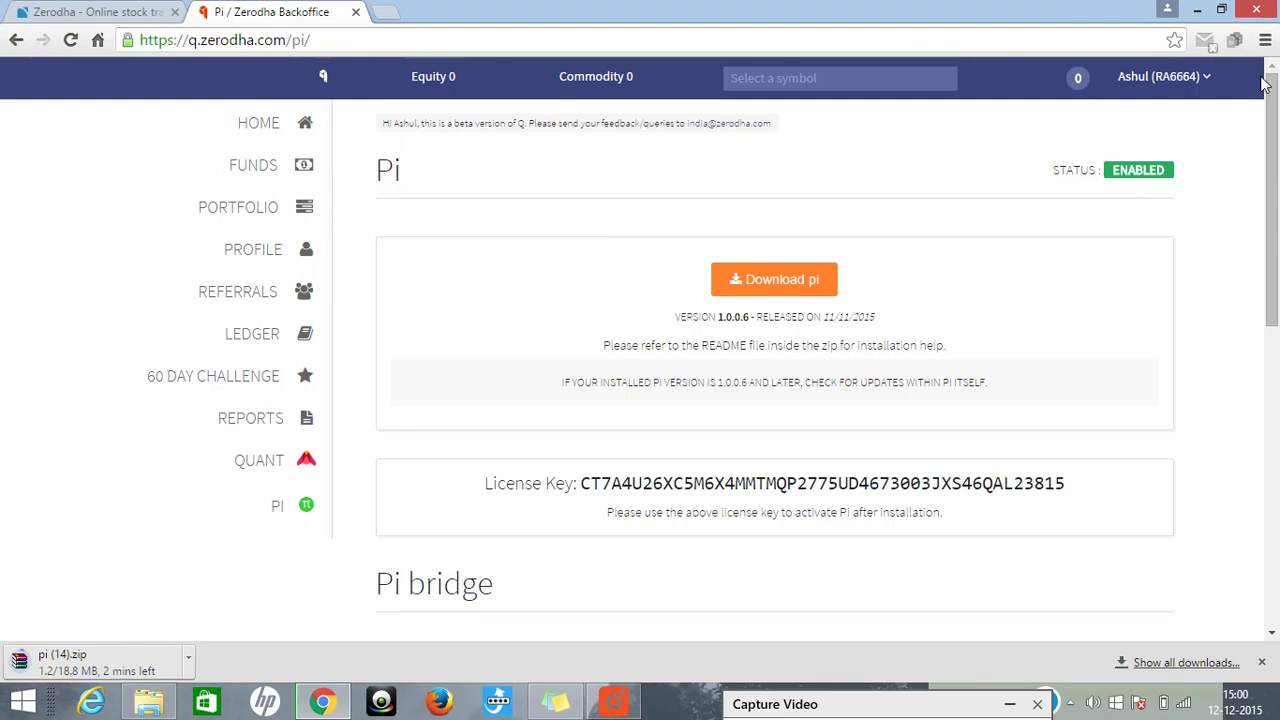
left_click(1266, 42)
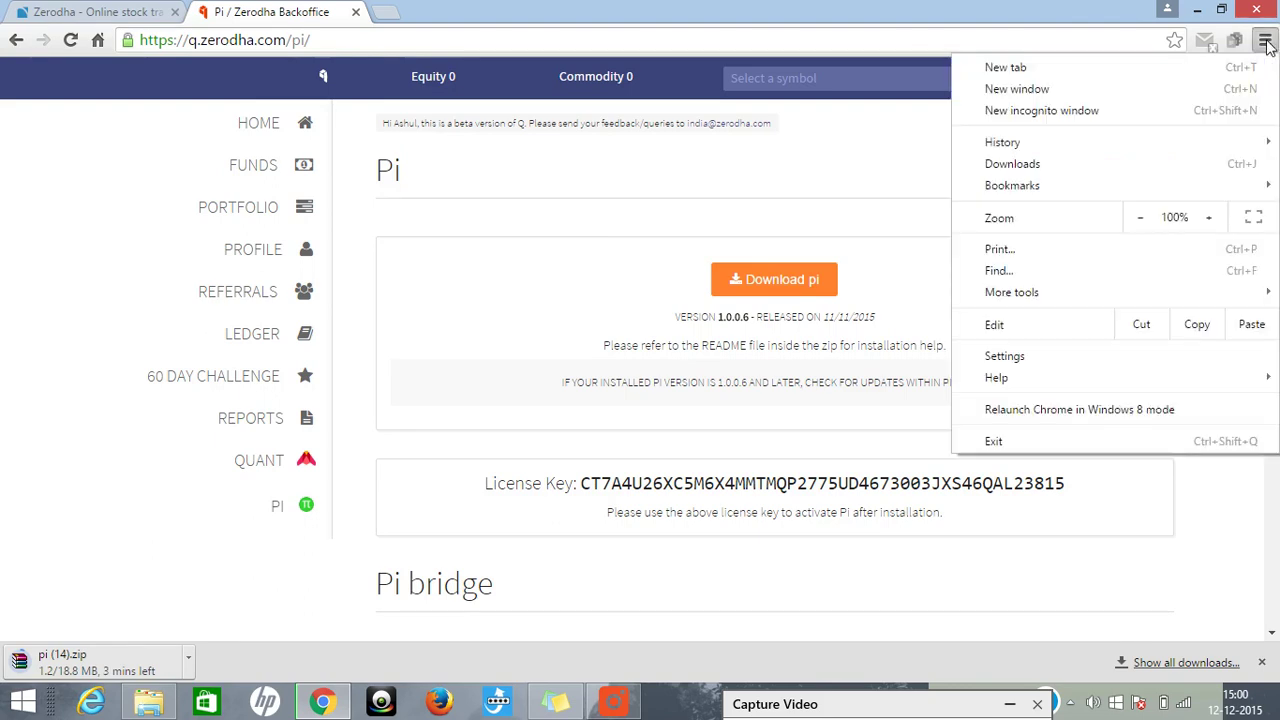
Step: Locate the earlier pi (13).zip in the Downloads folder, then minimize Explorer and Chrome
left_click(1044, 163)
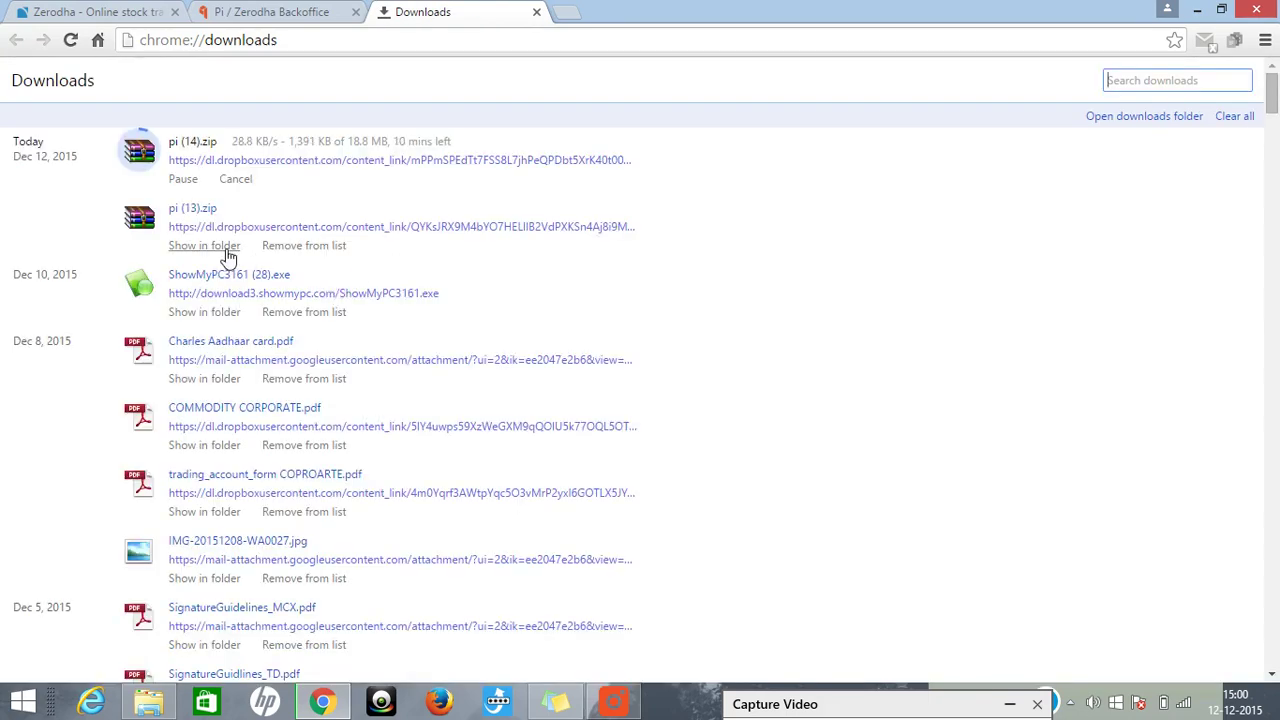
left_click(205, 246)
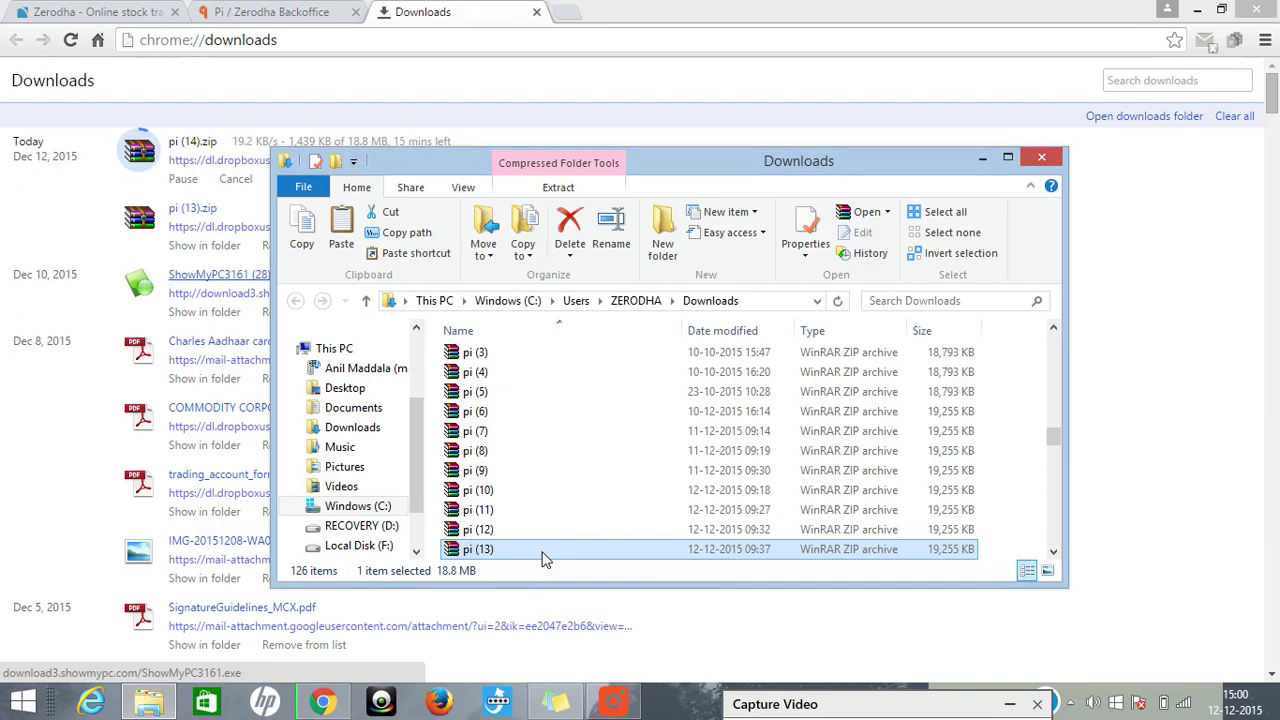
left_click(983, 159)
left_click(1200, 12)
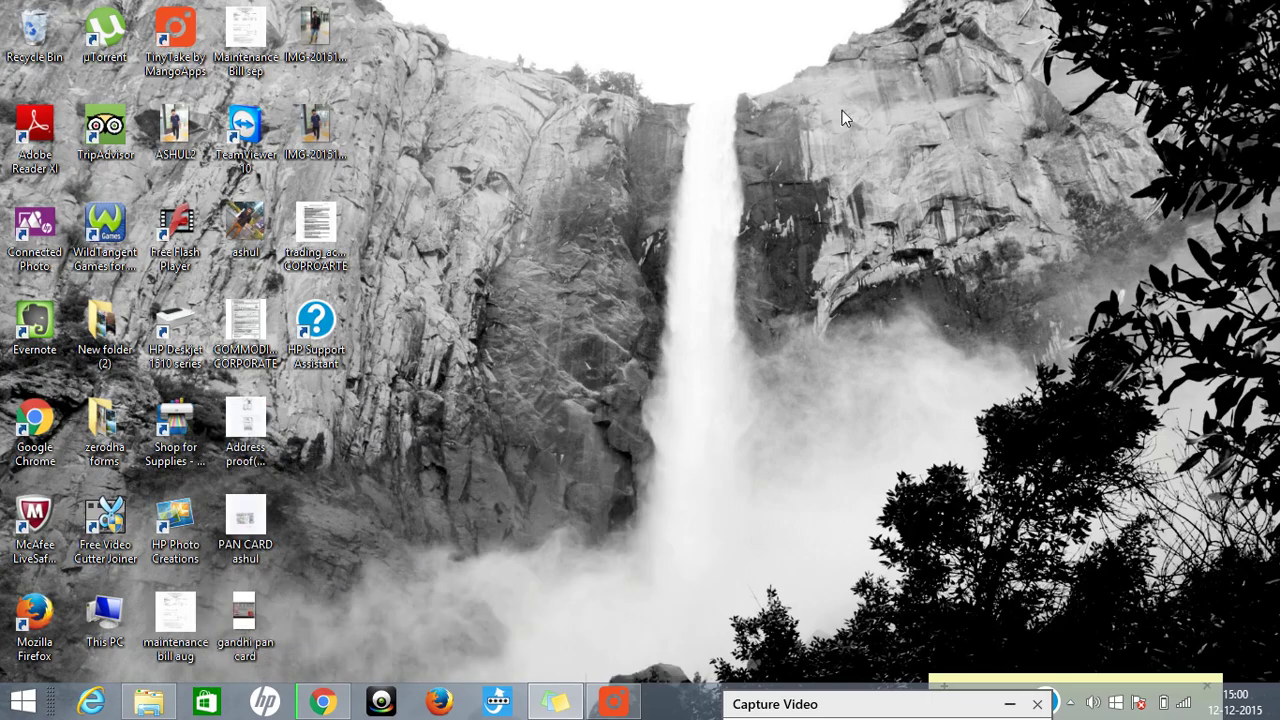
Step: Create a New folder on the desktop and paste the Pi zip into it
right_click(505, 200)
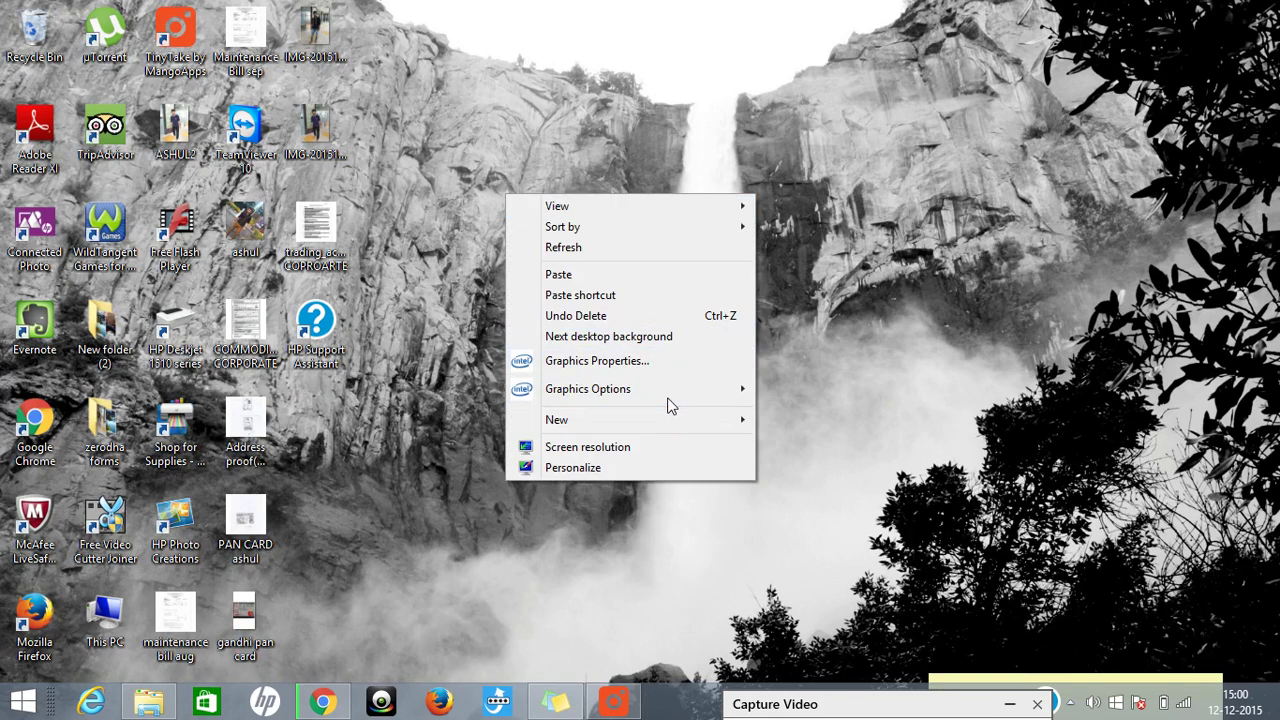
left_click(773, 422)
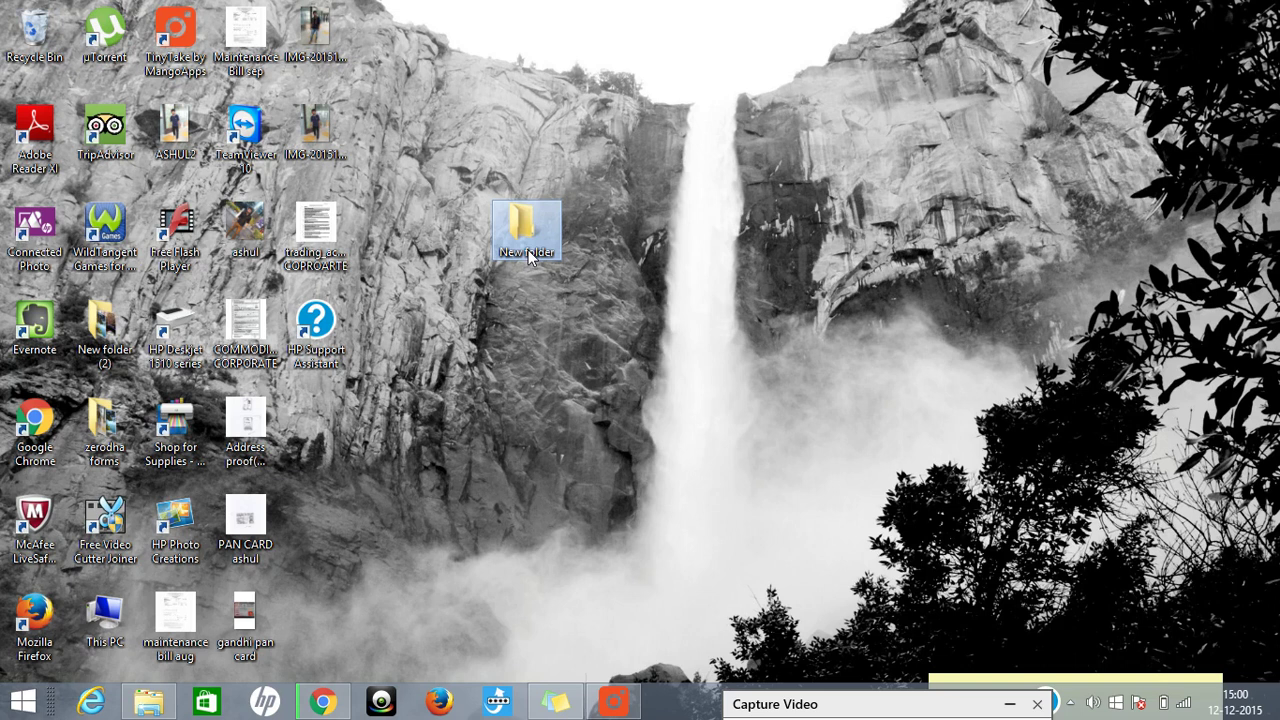
double_click(528, 250)
key("ctrl+v")
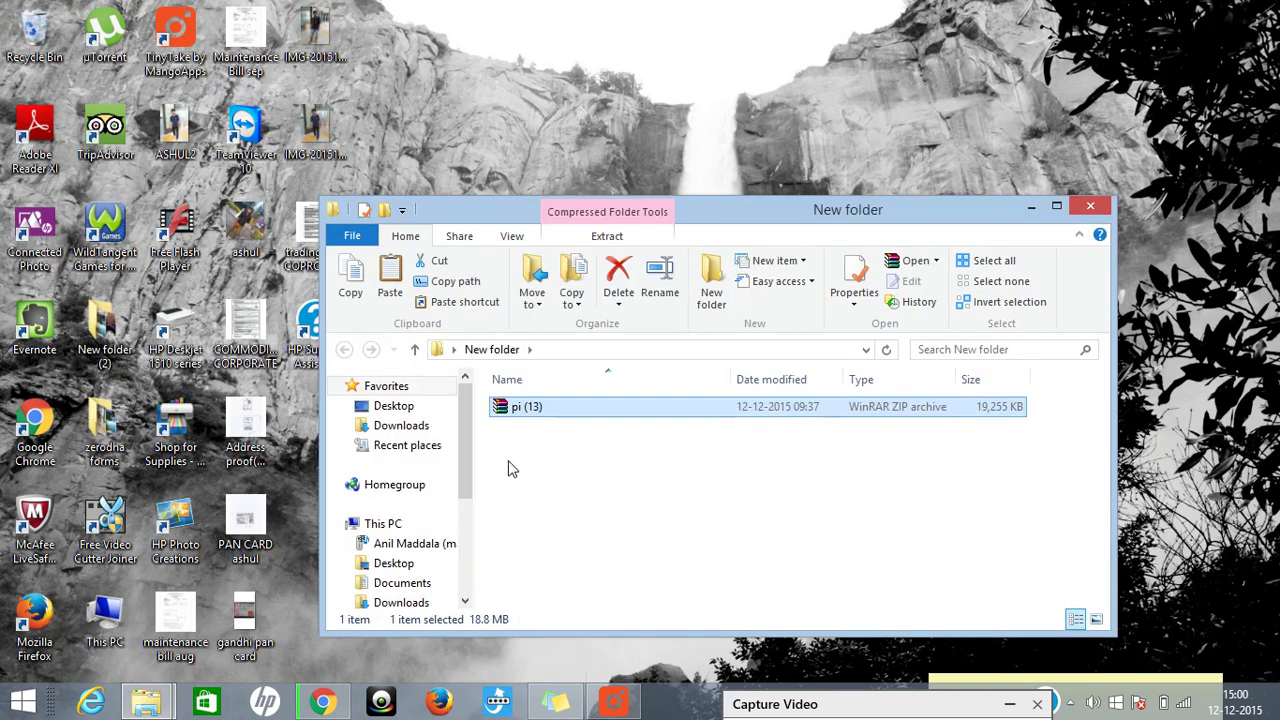
left_click(558, 471)
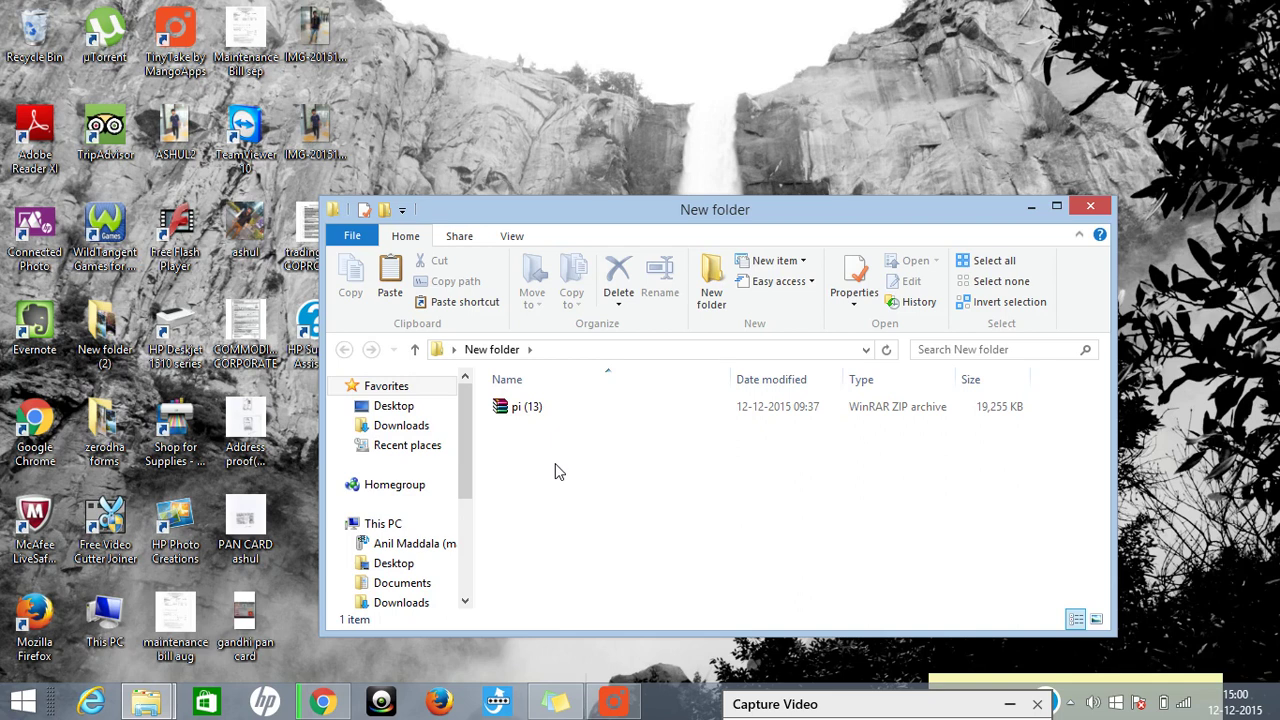
Step: Extract pi (13).zip in place, yielding Pi_setup, Installation_Help_Pi and Open-Sans_Fonts
left_click(533, 414)
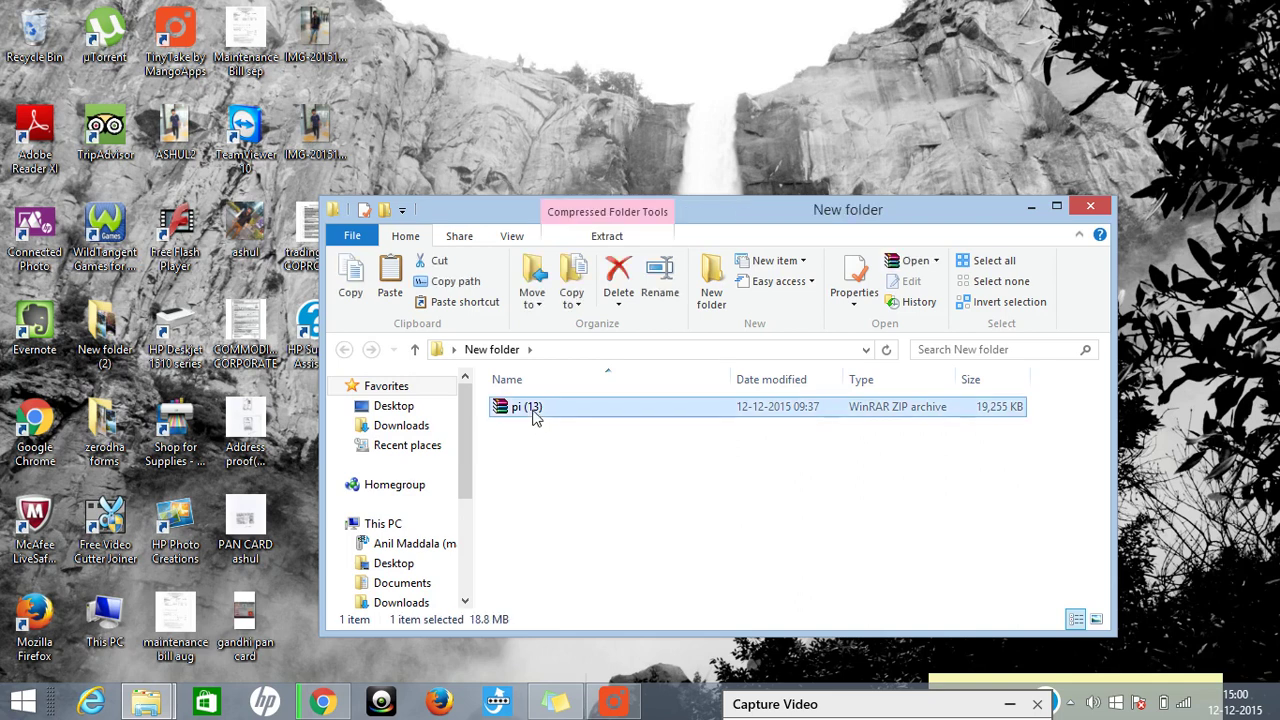
right_click(533, 414)
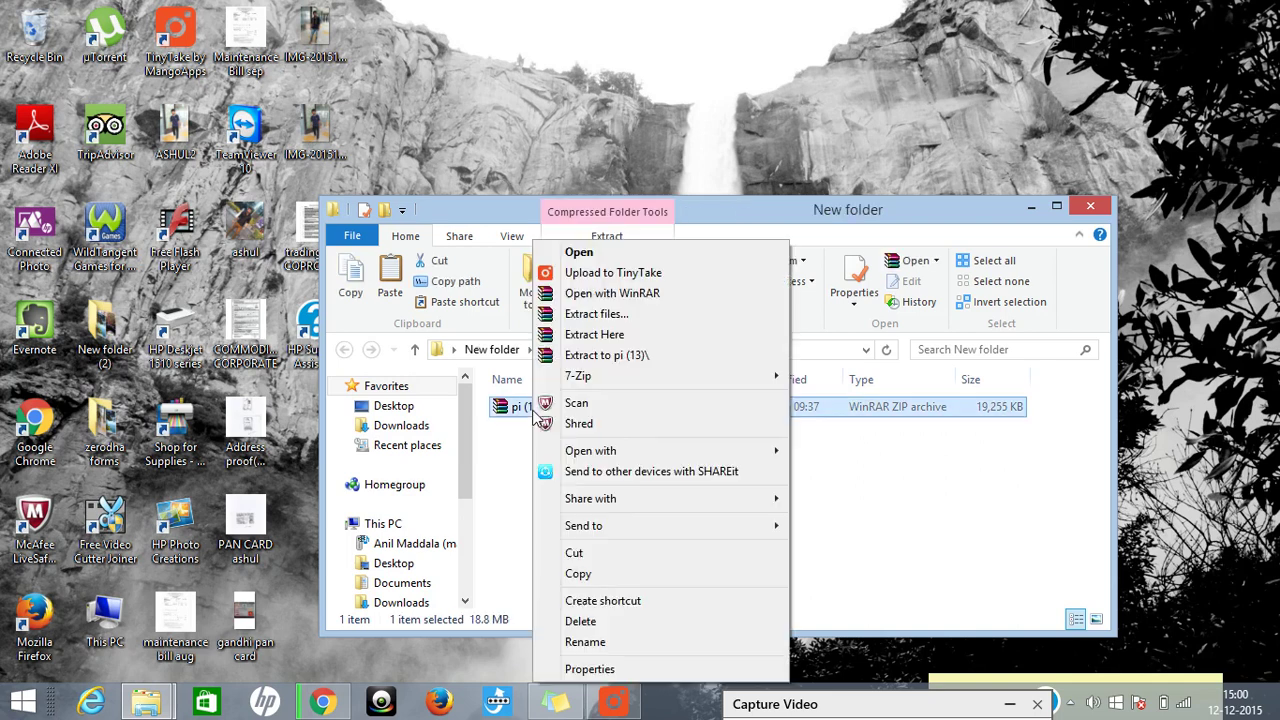
left_click(595, 336)
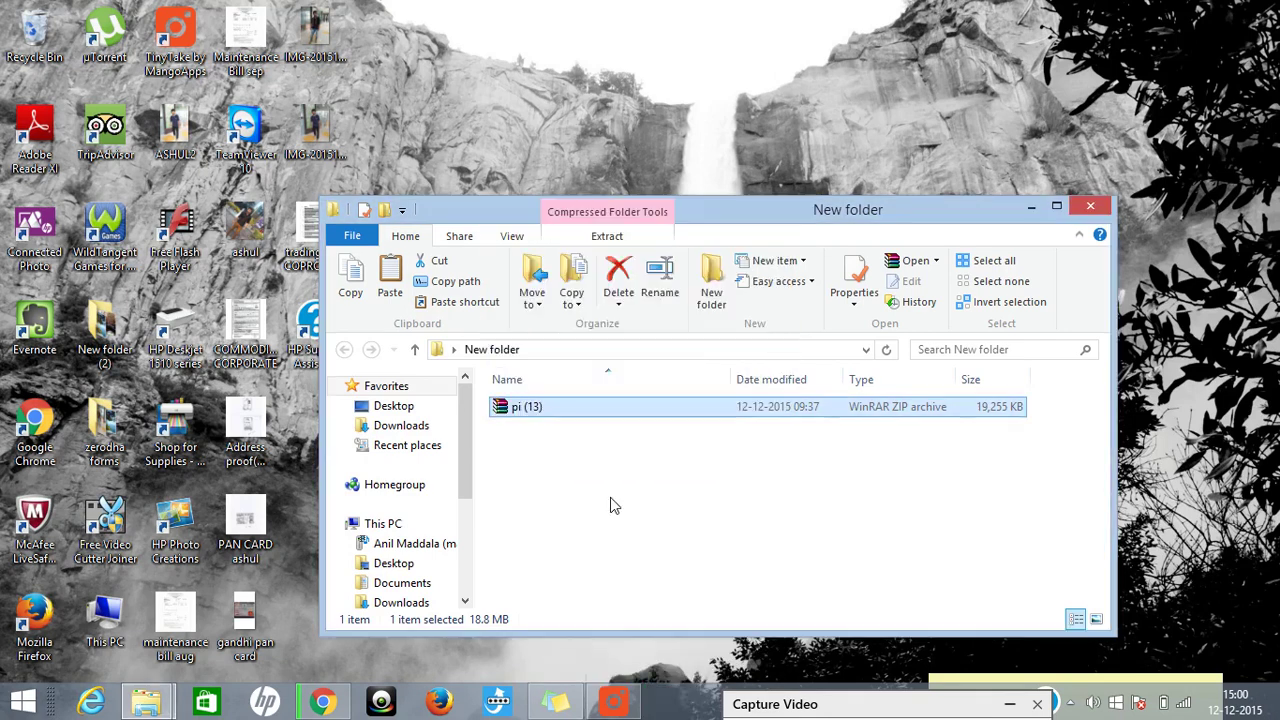
left_click(614, 505)
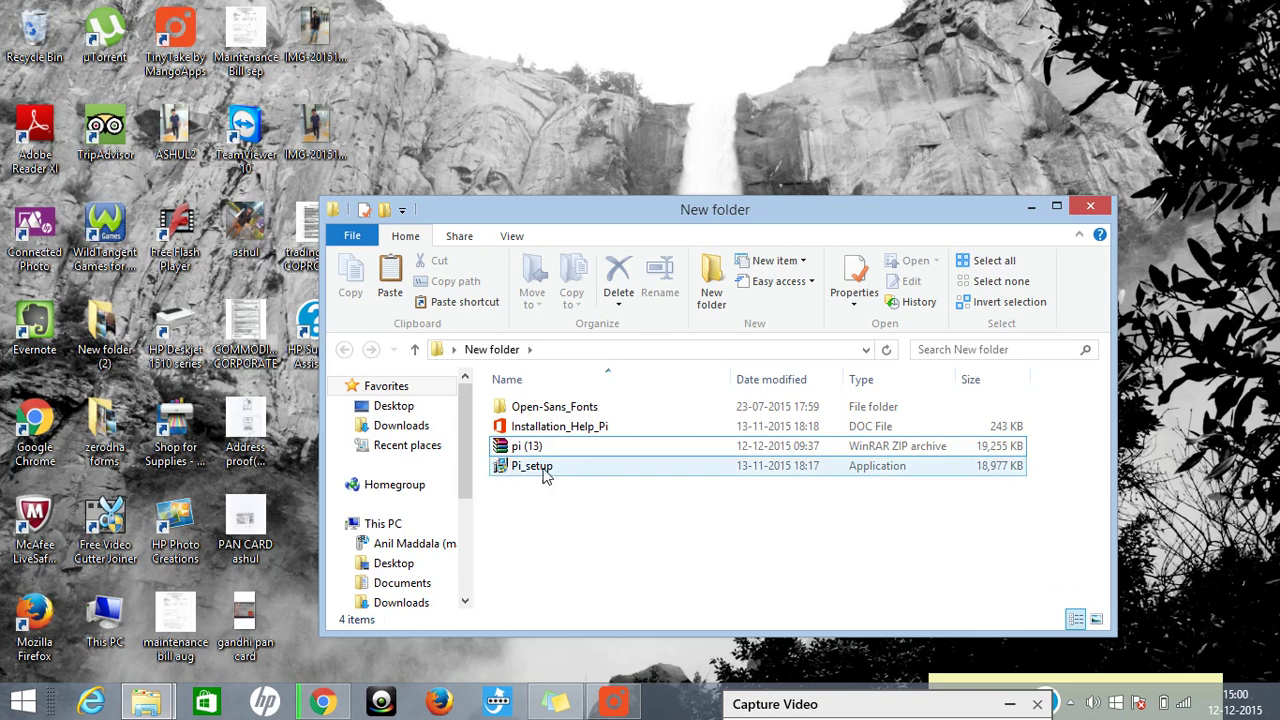
Step: Run Pi_setup, install the Visual C++ runtime, and install Pi in the default folder
left_click(585, 466)
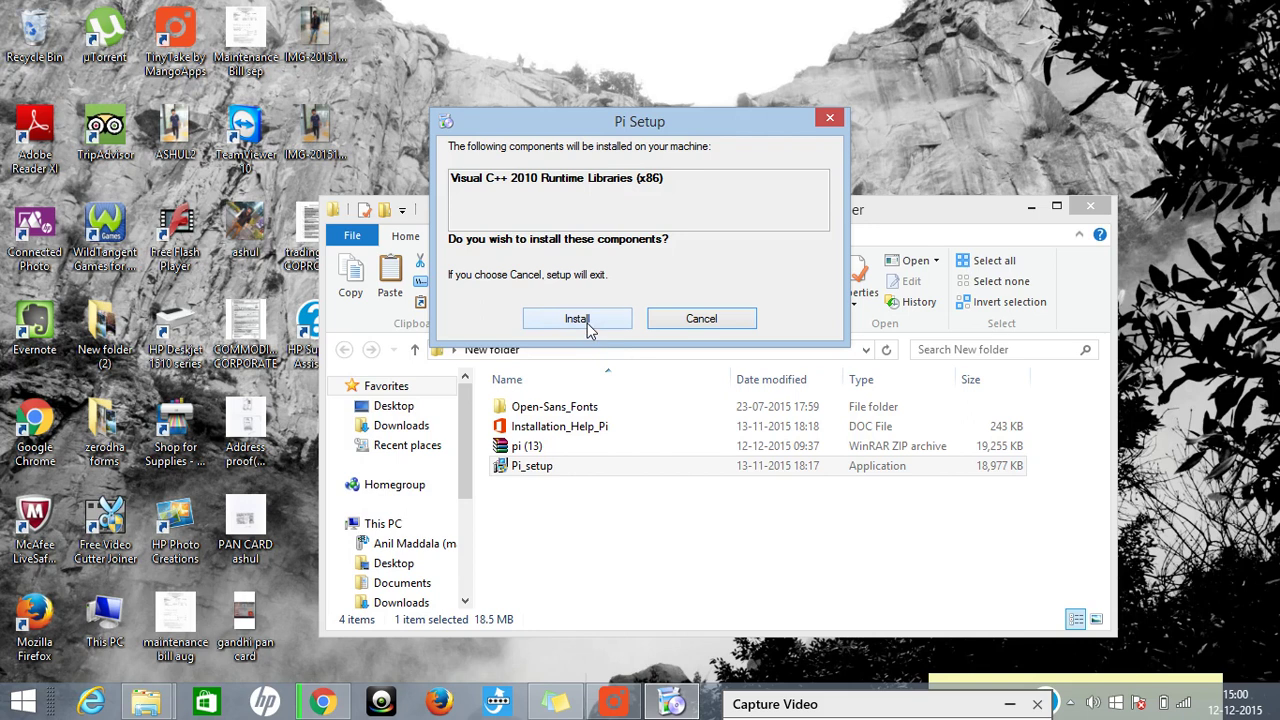
left_click(587, 323)
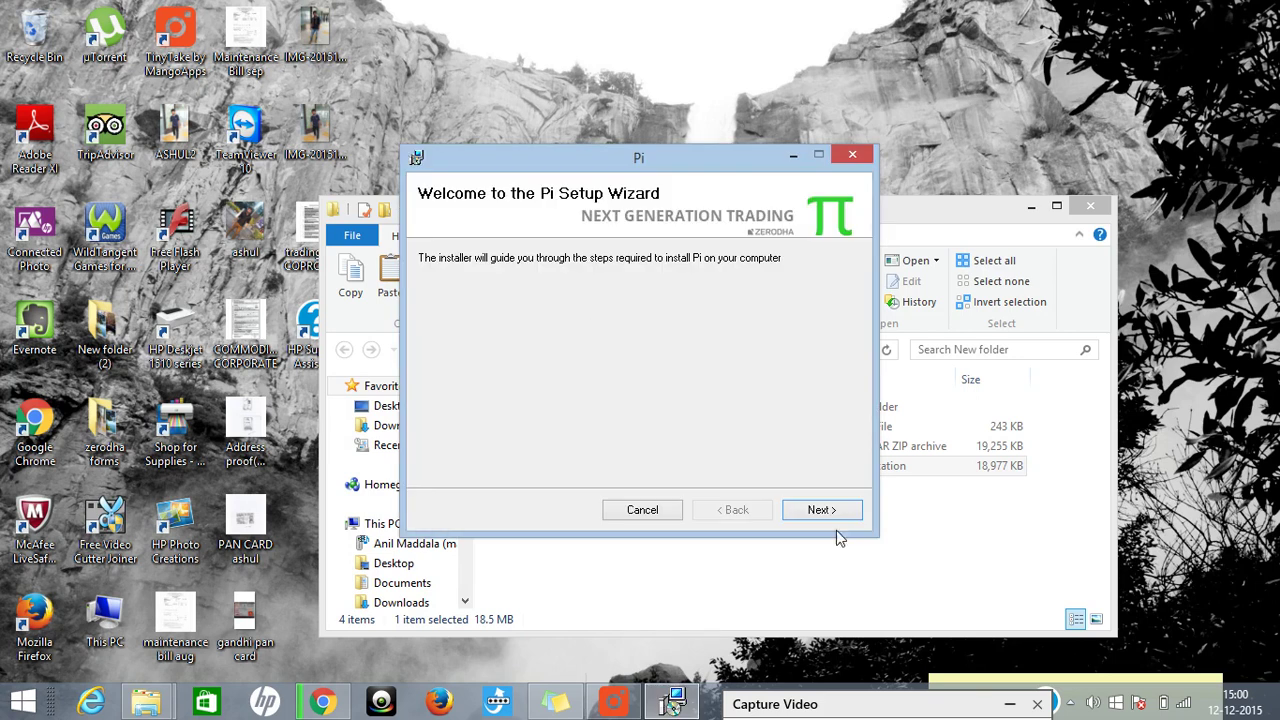
left_click(820, 512)
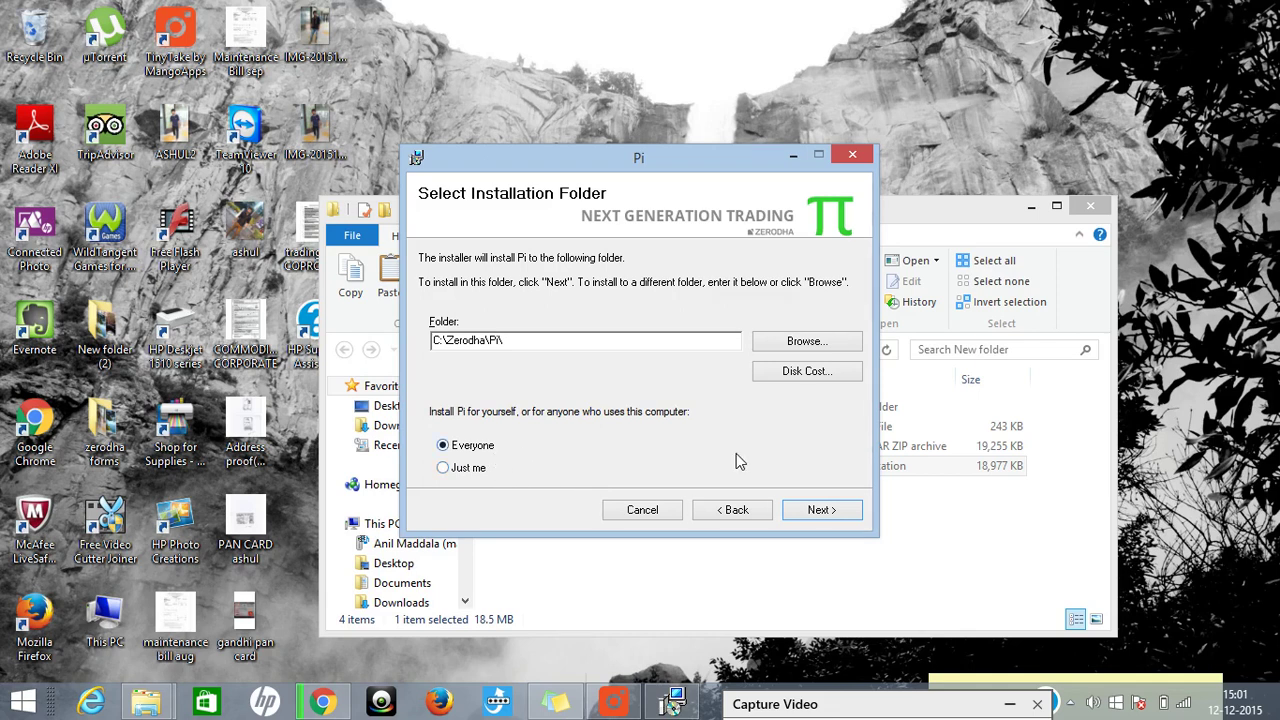
left_click(820, 512)
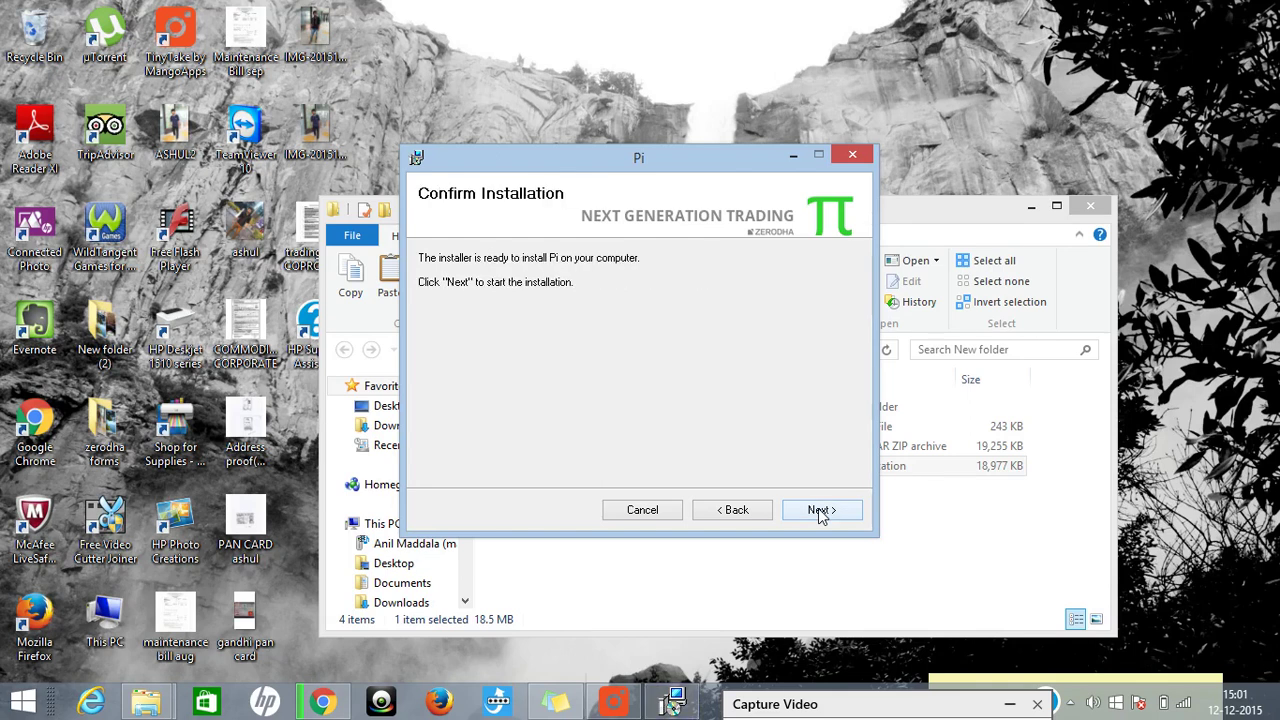
left_click(820, 511)
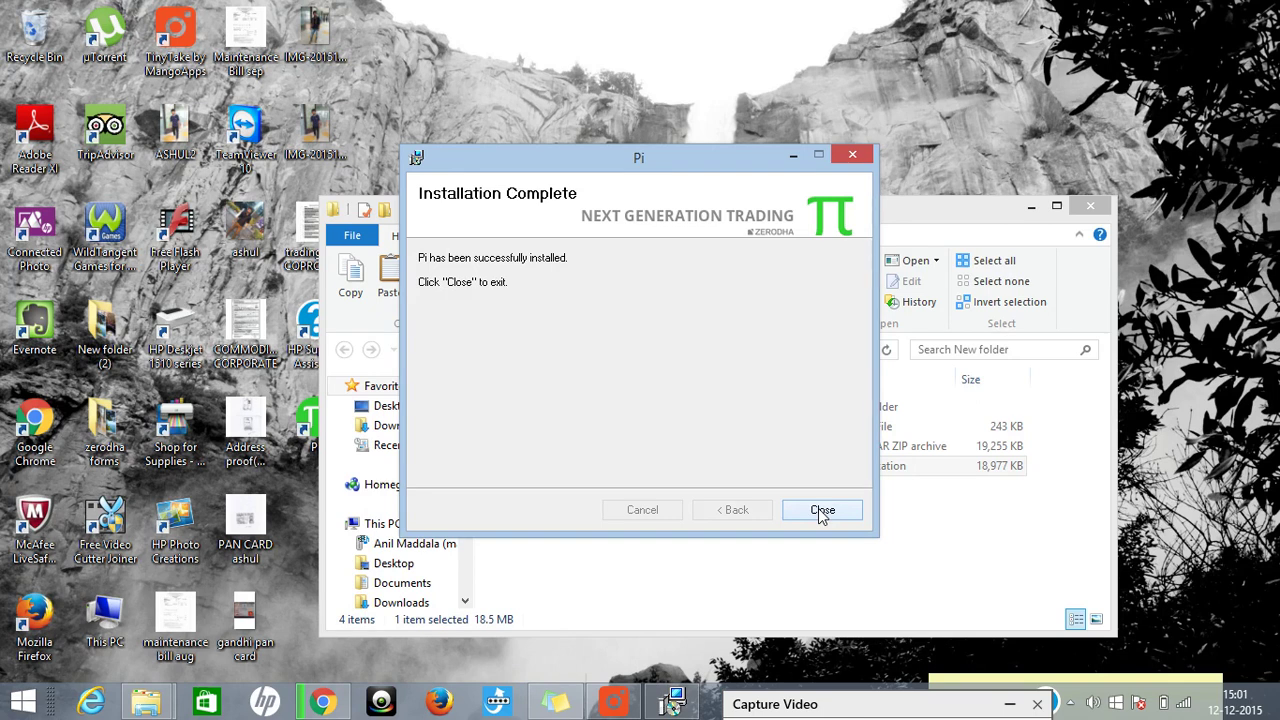
Step: Close the finished installer and launch Pi from its desktop shortcut
left_click(822, 512)
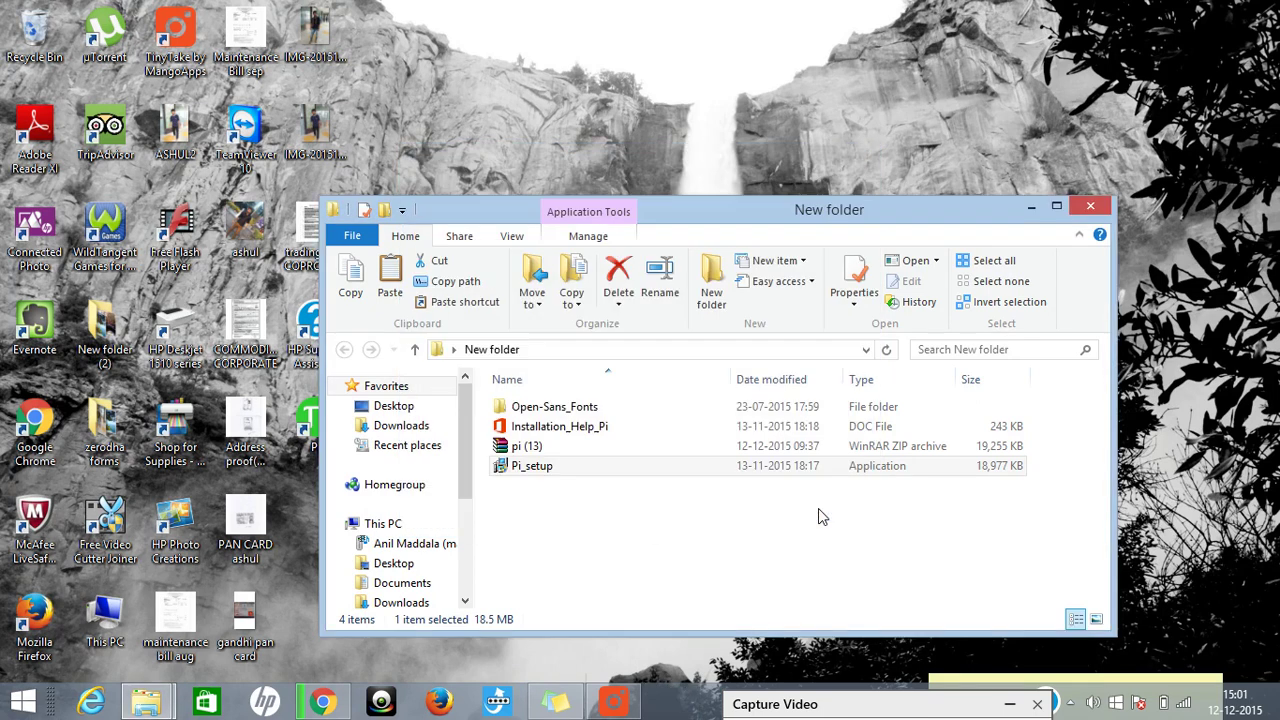
left_click(1034, 210)
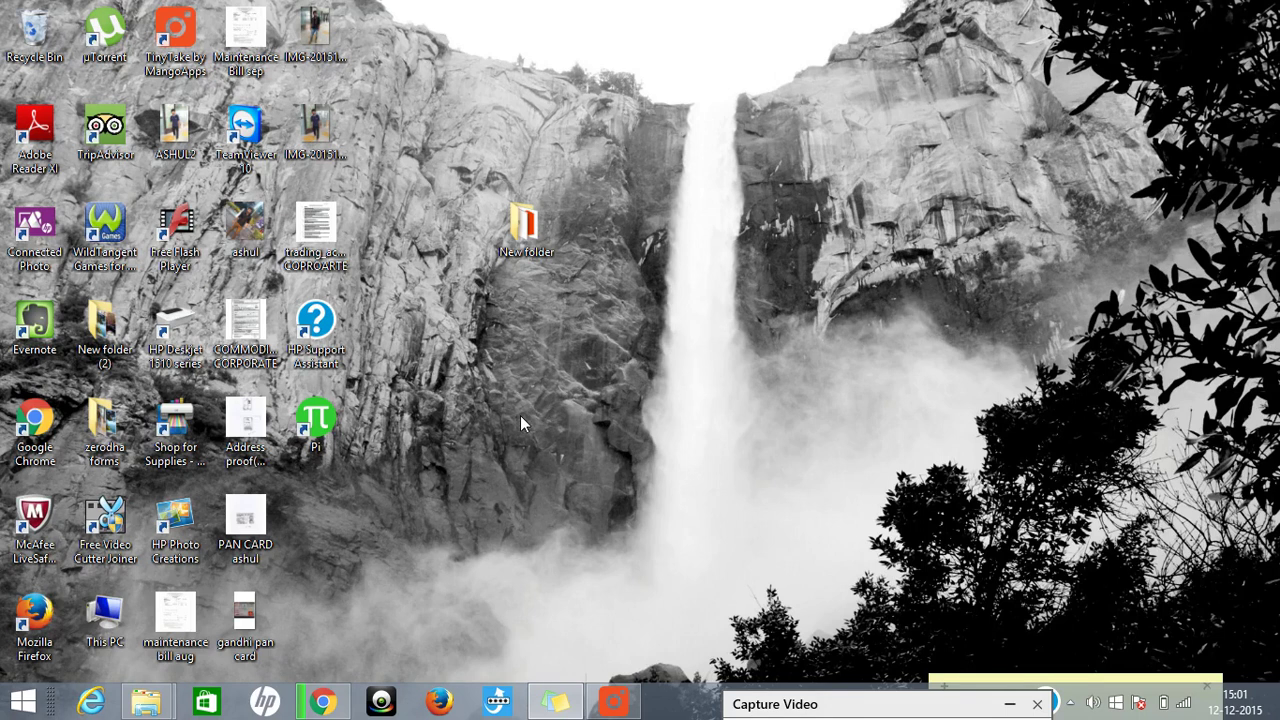
double_click(323, 424)
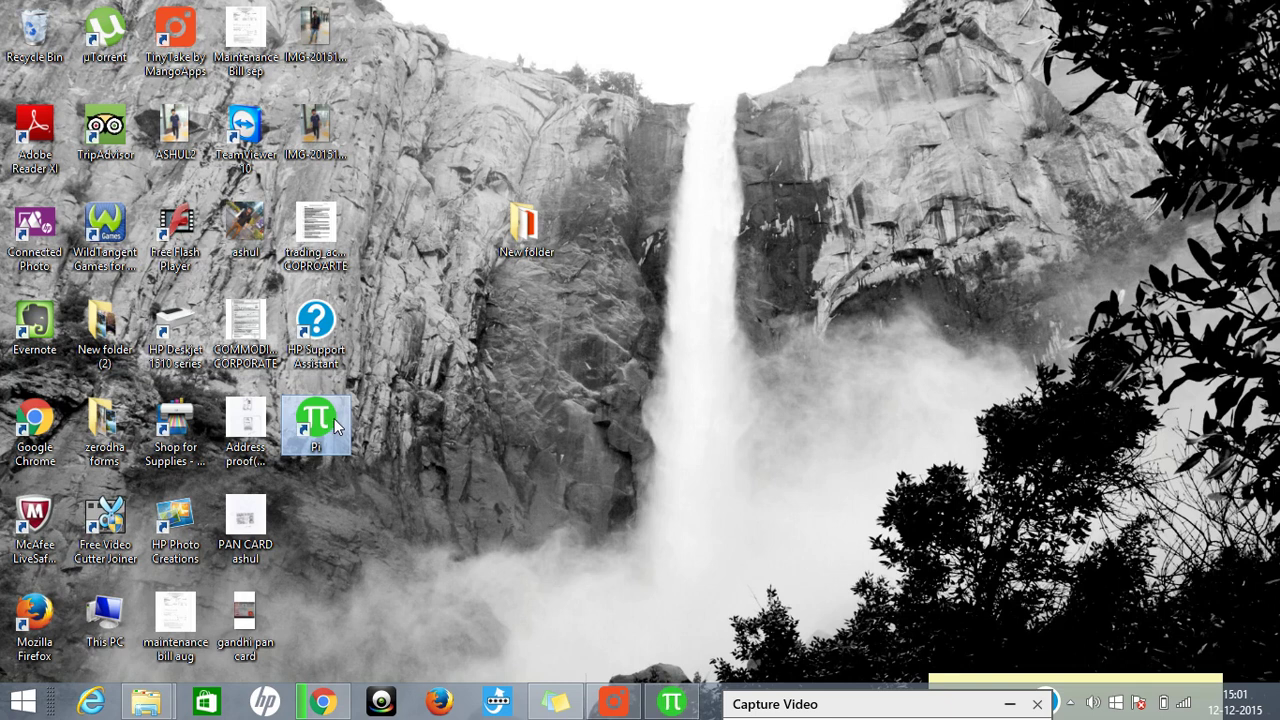
Step: Sign into Pi with the client ID and password, then answer both 2FA security questions
left_click(672, 704)
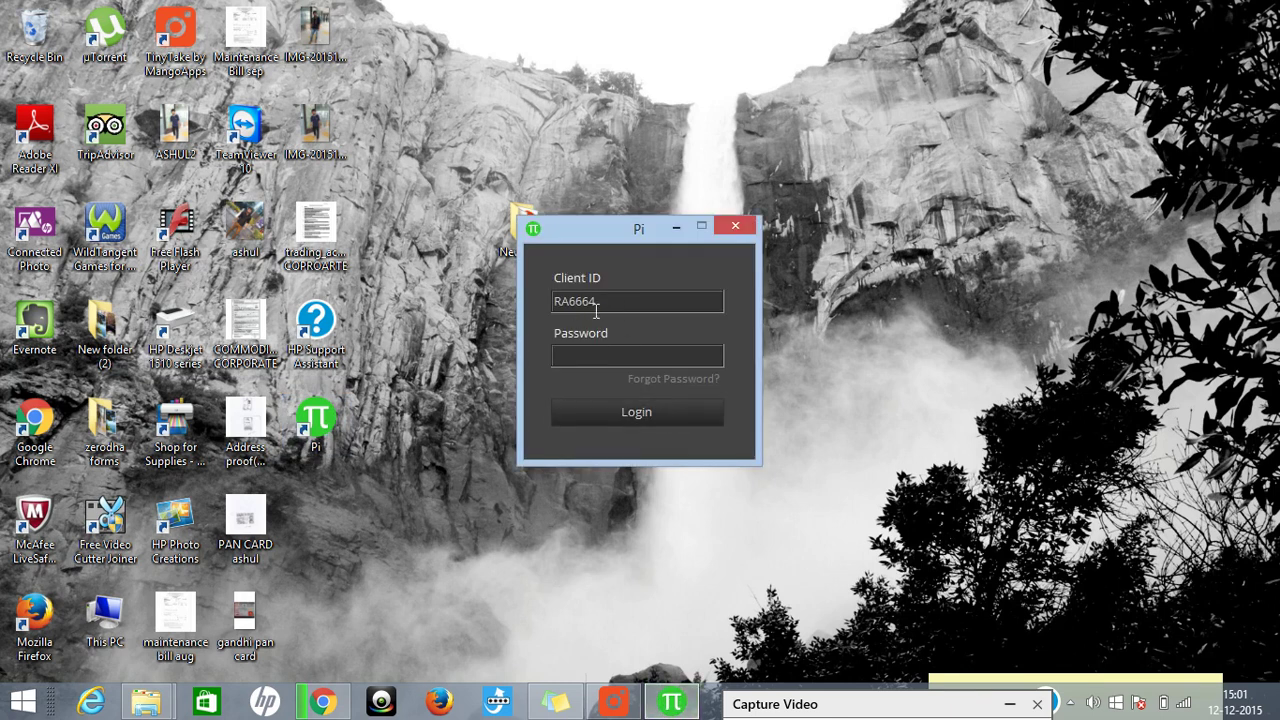
left_click(604, 364)
type("*****")
type("*****")
left_click(610, 418)
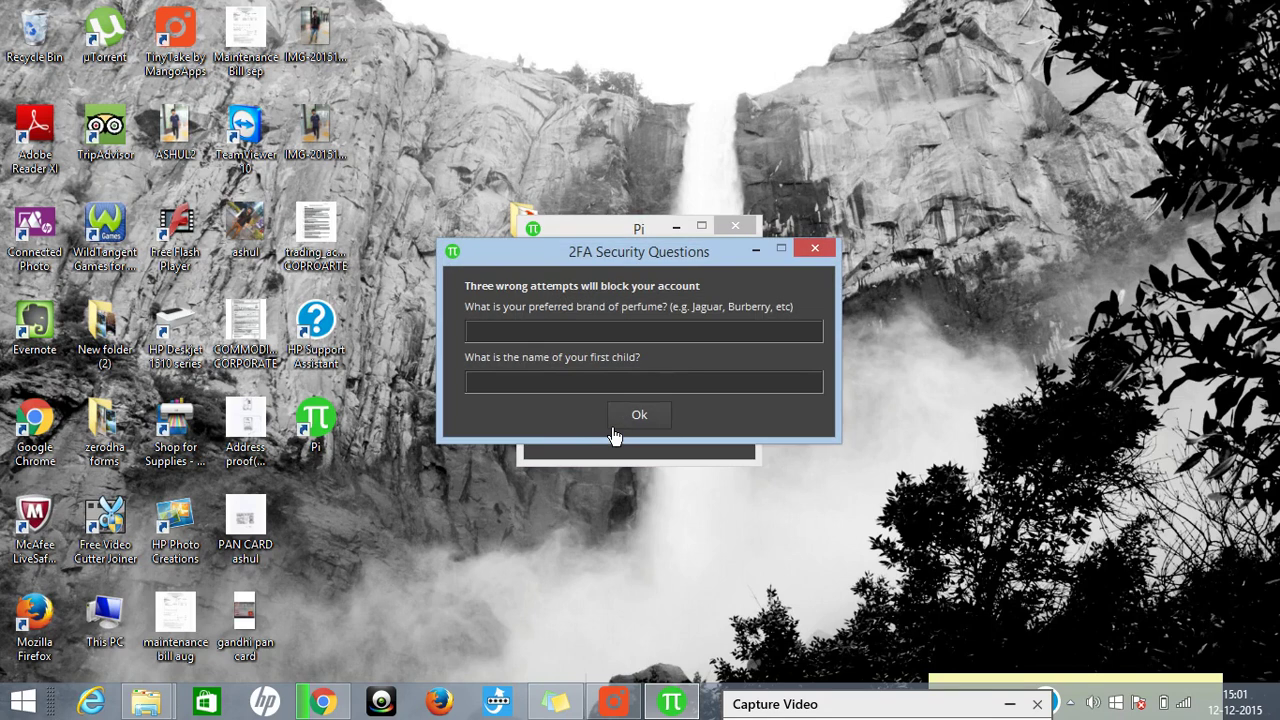
type("*")
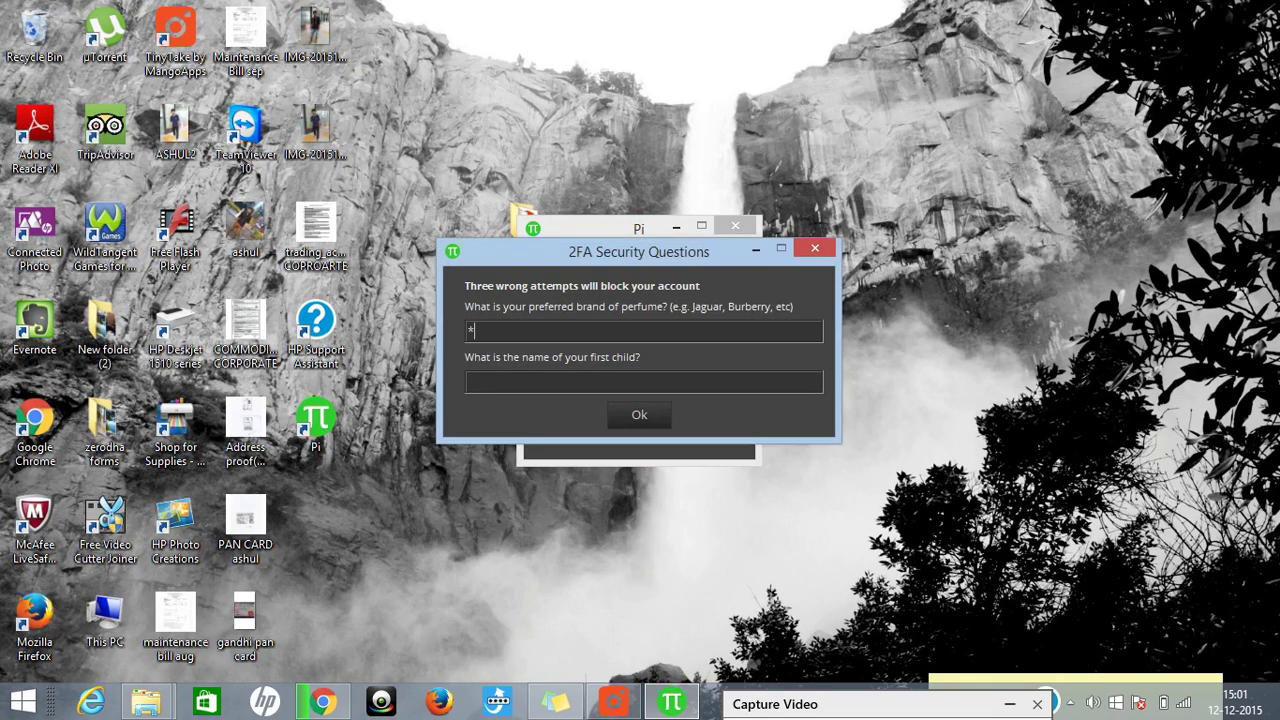
key("Tab")
type("*")
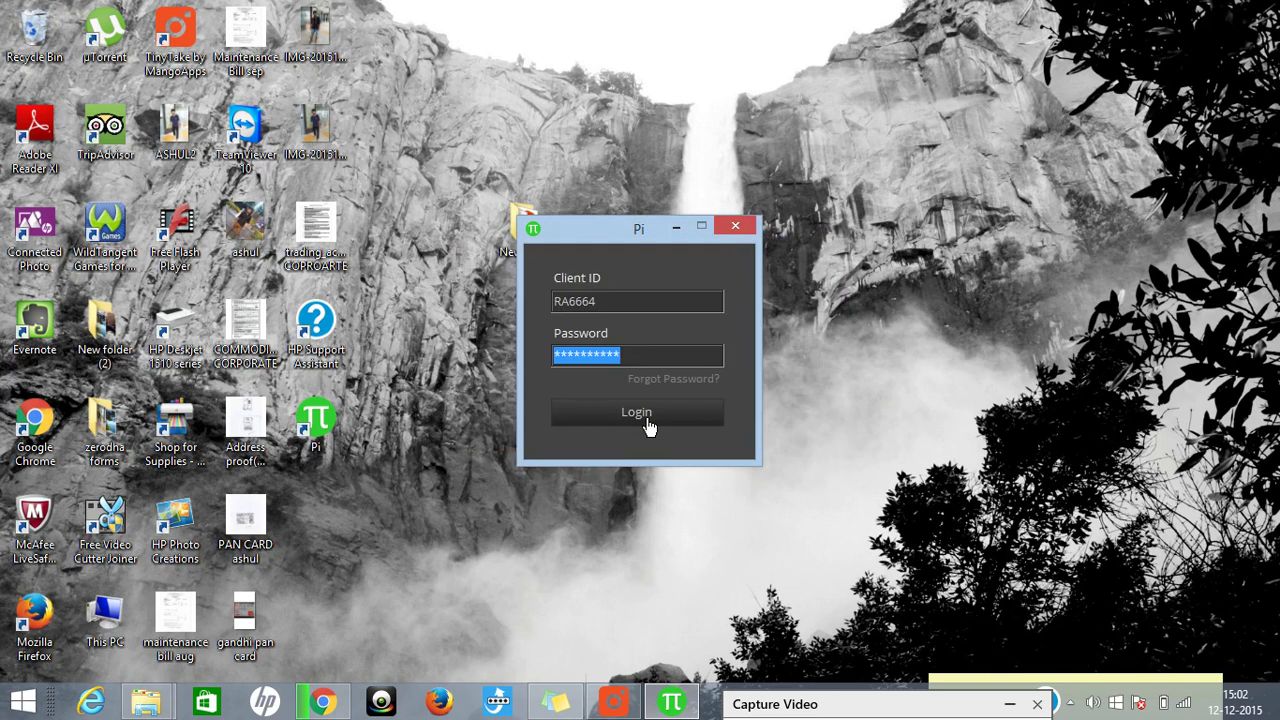
left_click(646, 421)
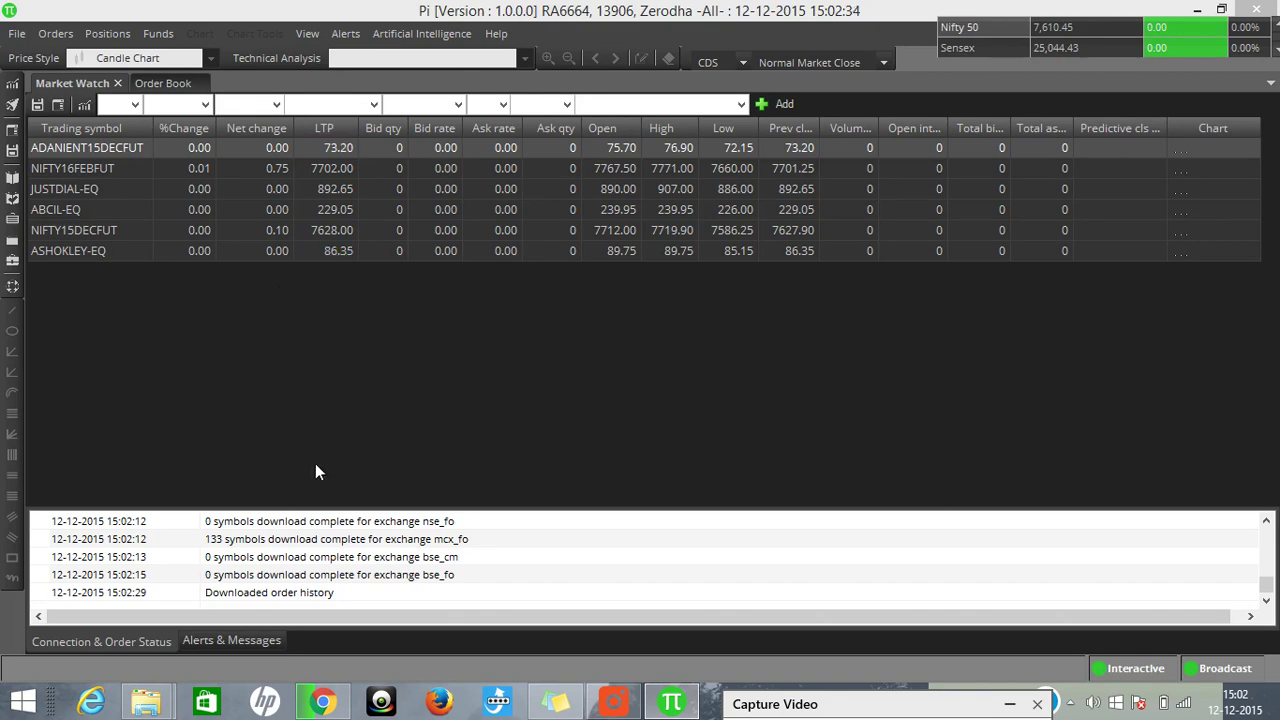
Step: Select the Pi license key on the back-office Pi page, then return to Pi
left_click(322, 702)
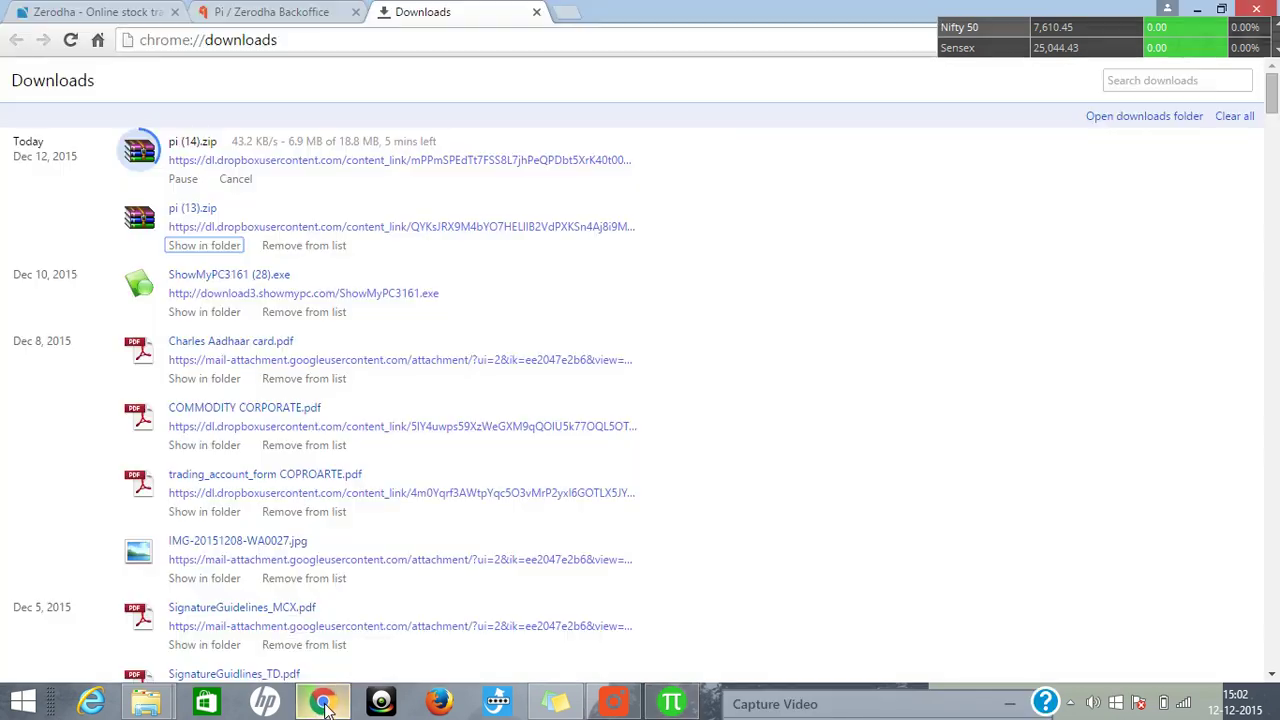
left_click(278, 12)
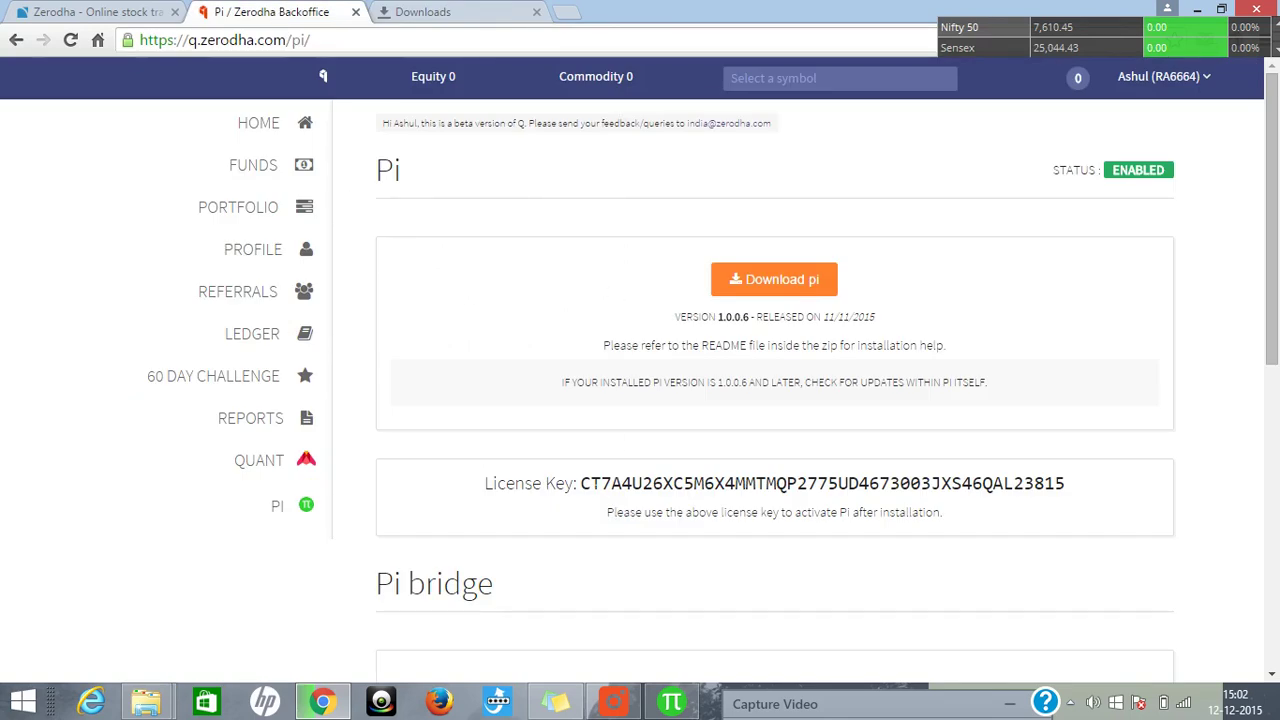
left_click_drag(581, 483, 1065, 483)
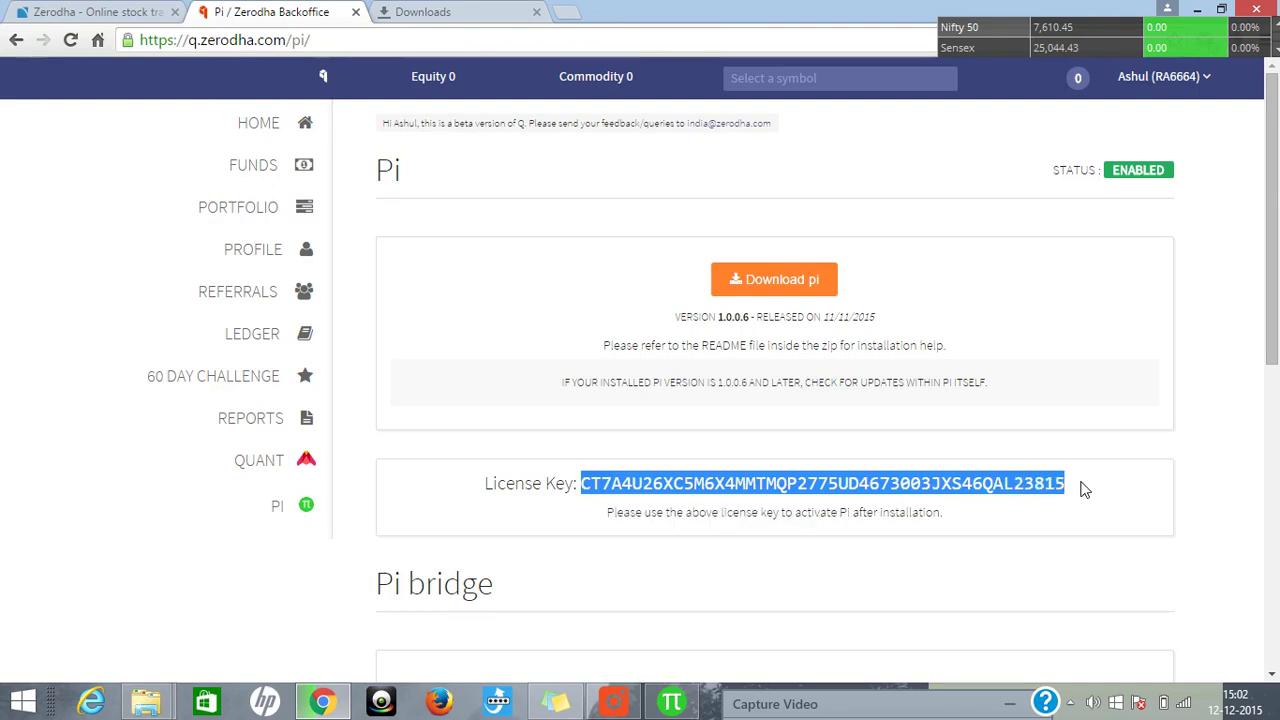
left_click(671, 703)
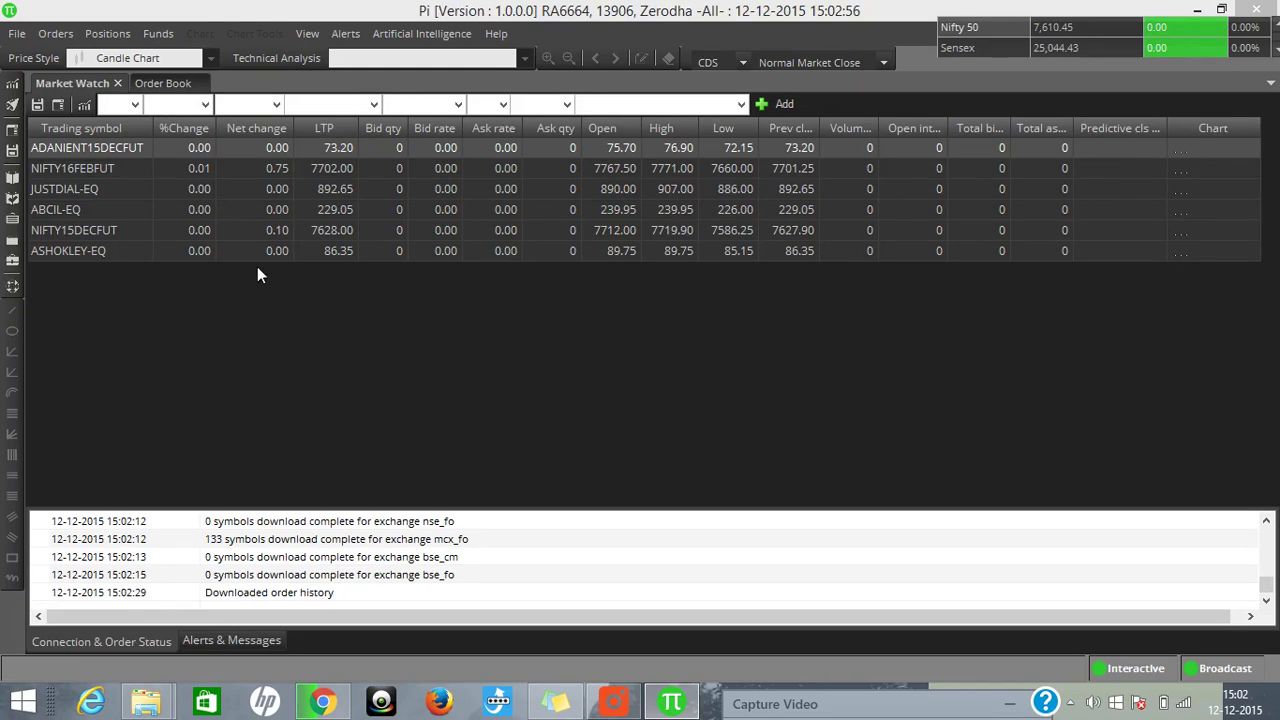
left_click(21, 33)
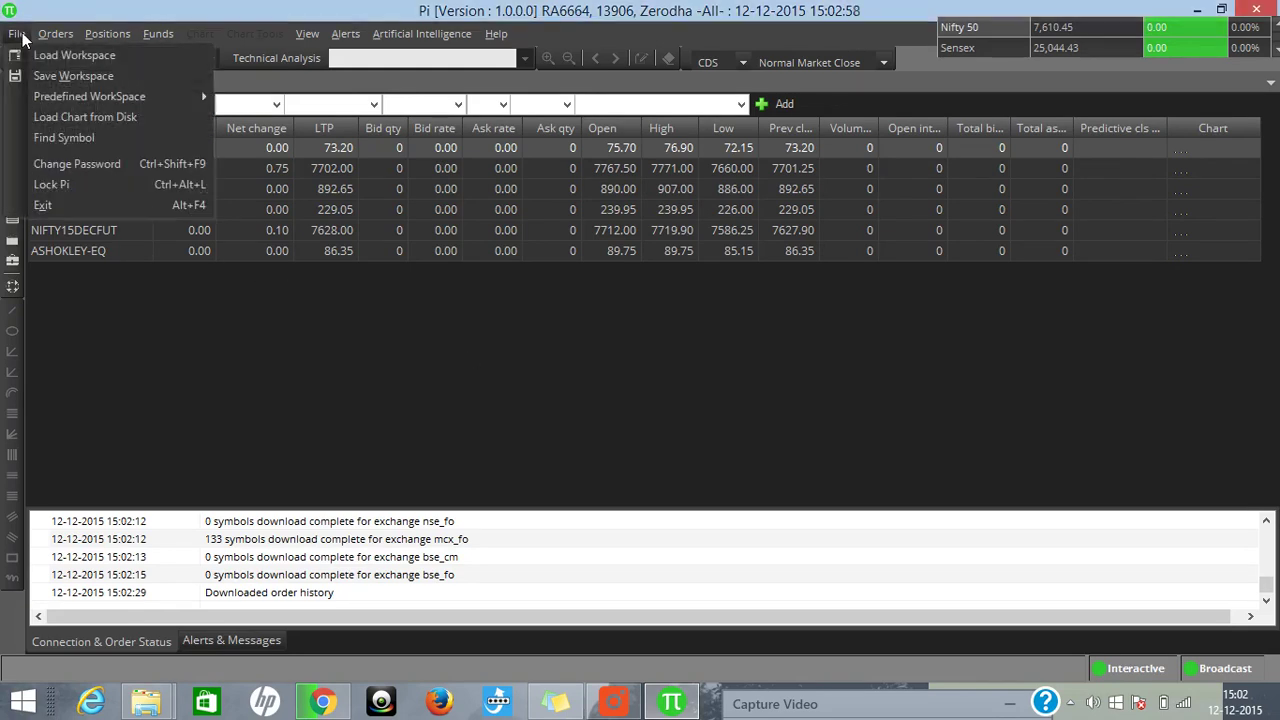
Step: Exit Pi via File > Exit and confirm with Yes
left_click(97, 207)
left_click(595, 410)
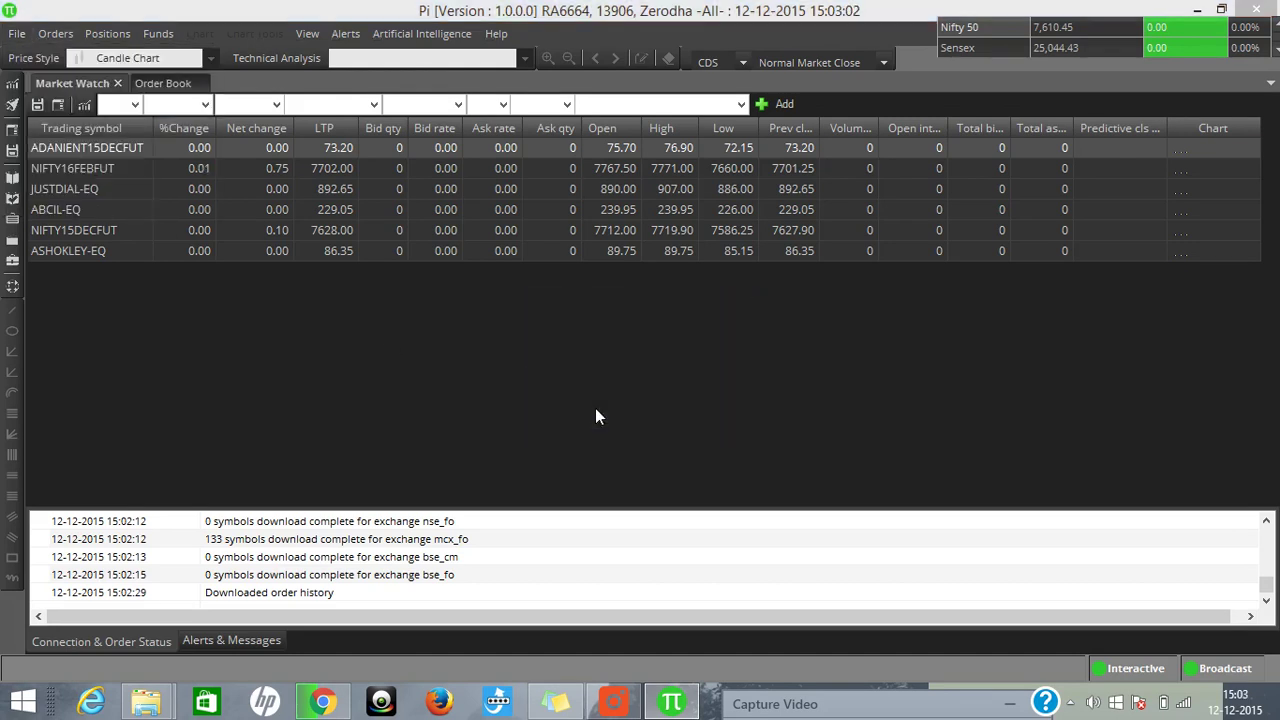